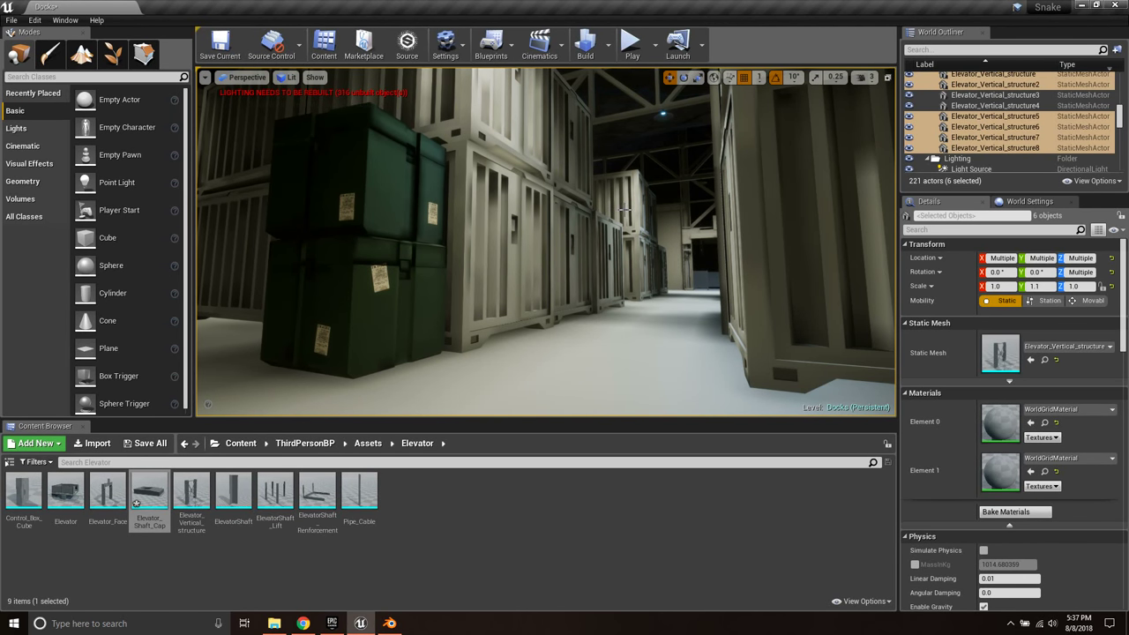
- Look around the elevator shaft in Unreal Engine 4, then switch to Blender
right_drag(545, 242, 635, 241)
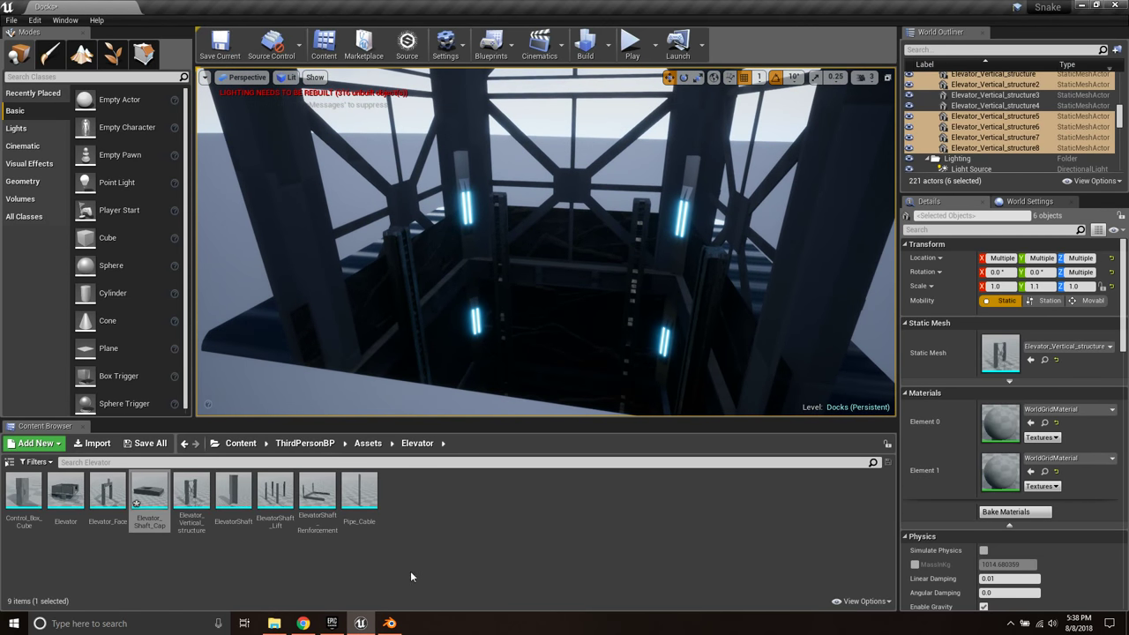
click(390, 623)
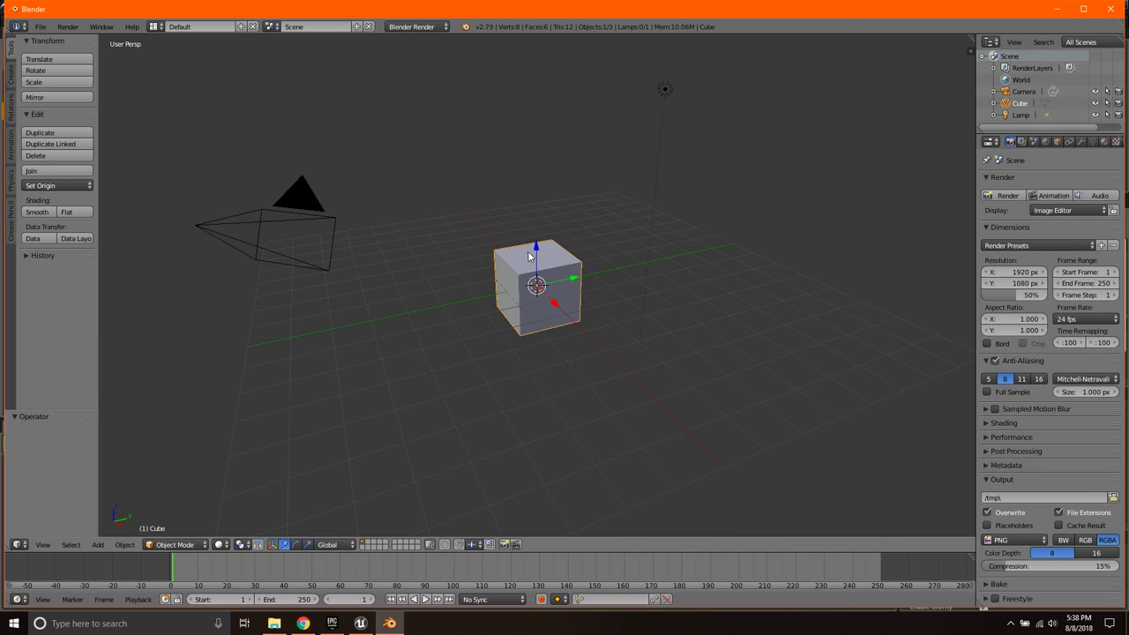
- Delete the default camera, lamp and cube from the scene
key(a)
key(a)
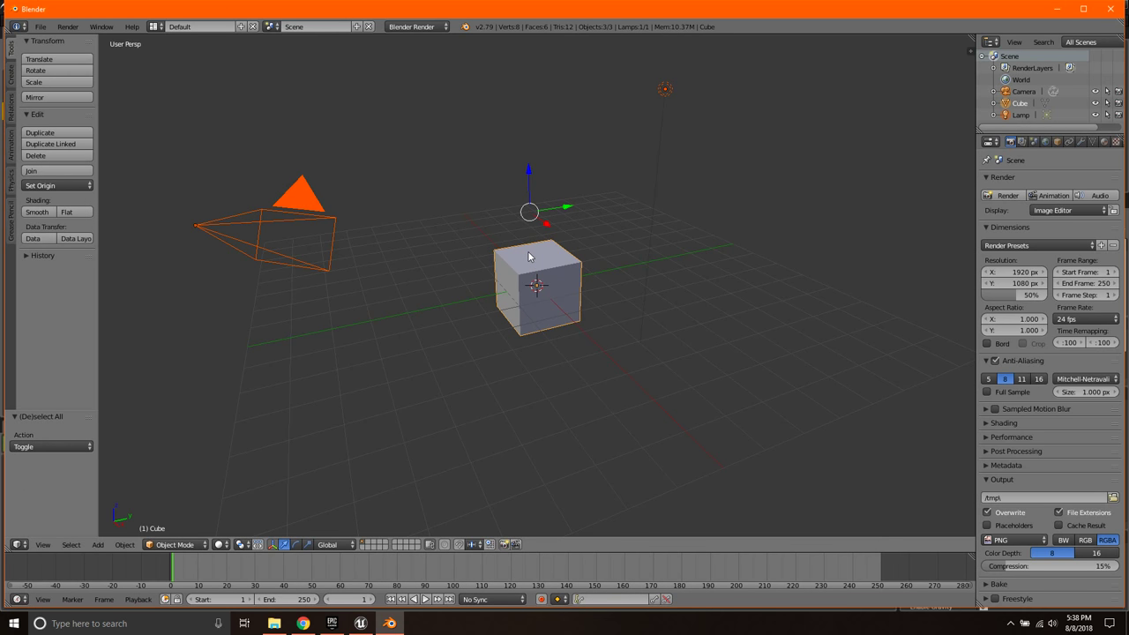
key(x)
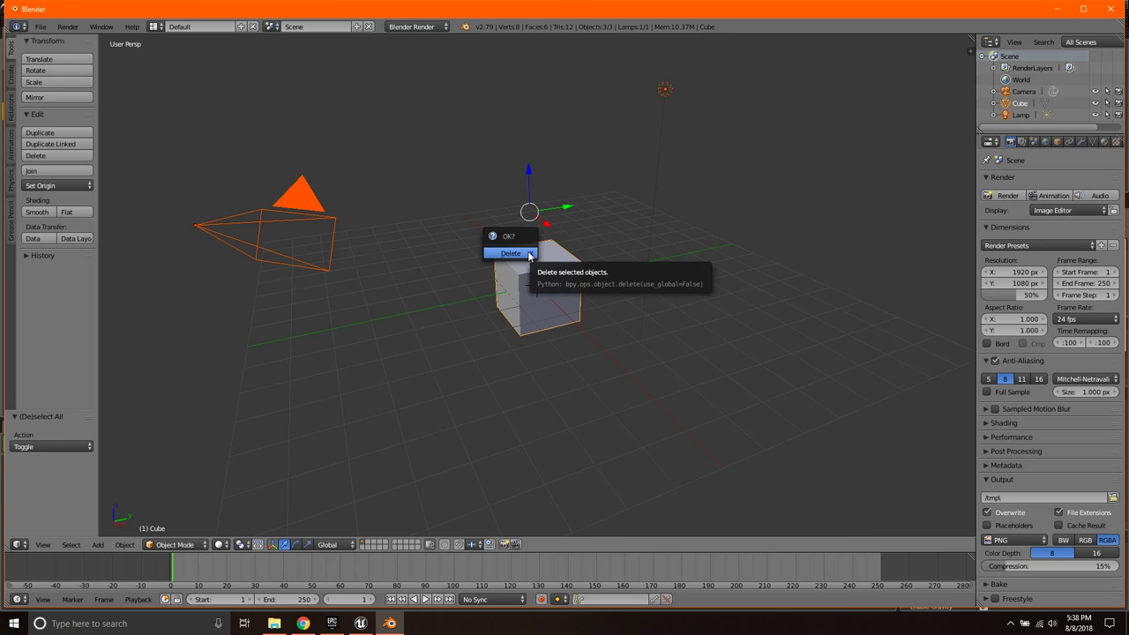
click(528, 254)
- Add a new mesh cube at the scene centre
key(shift+a)
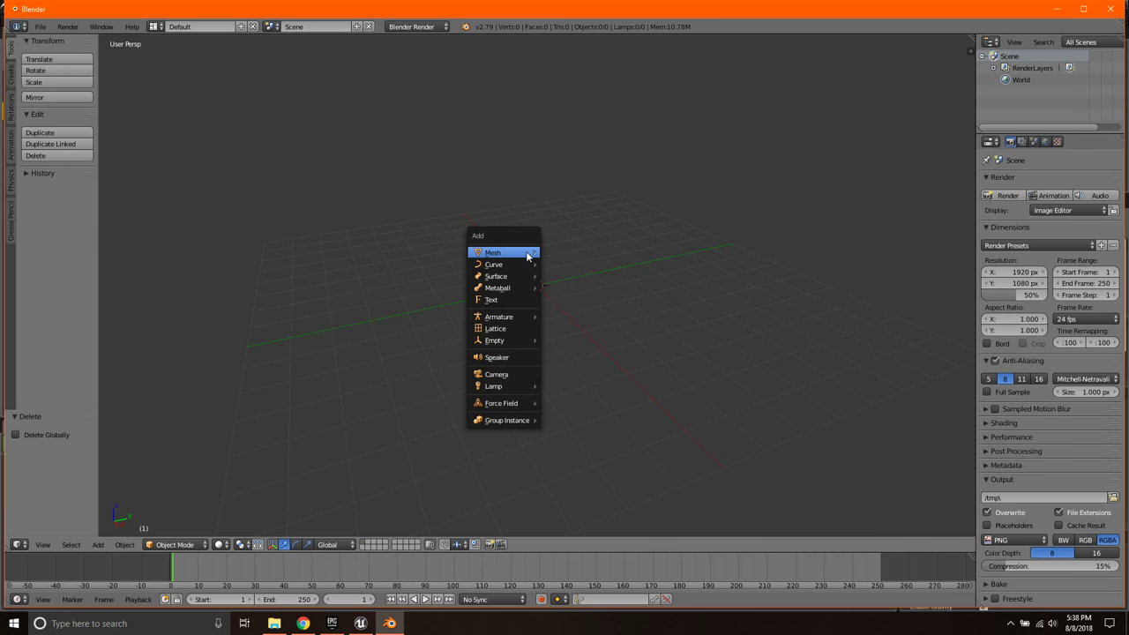
mouse_move(527, 254)
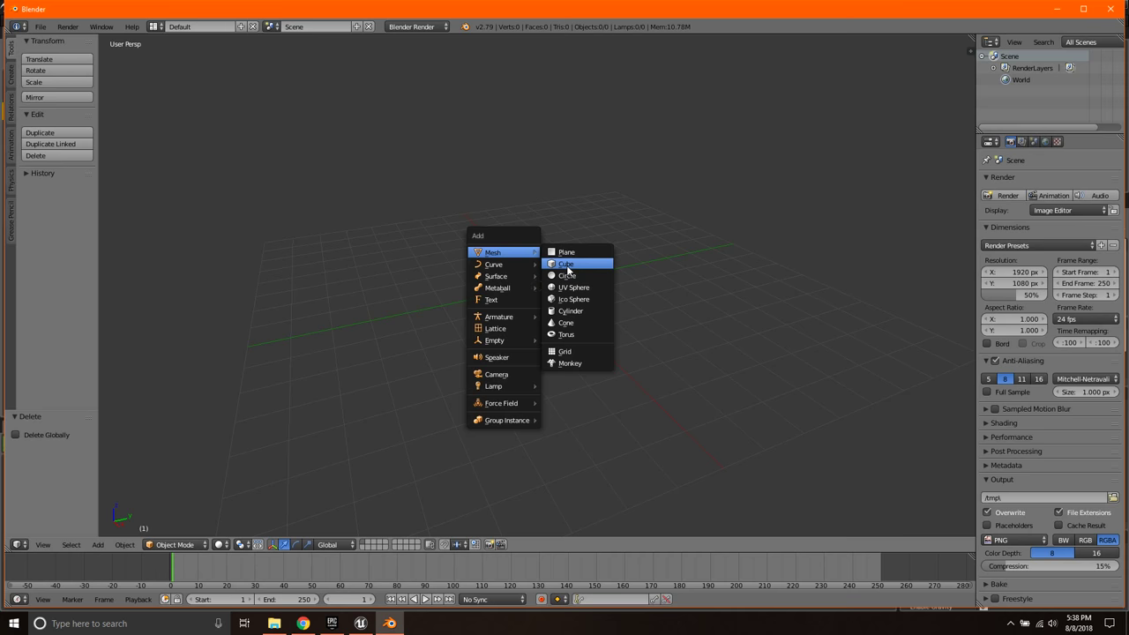
click(566, 264)
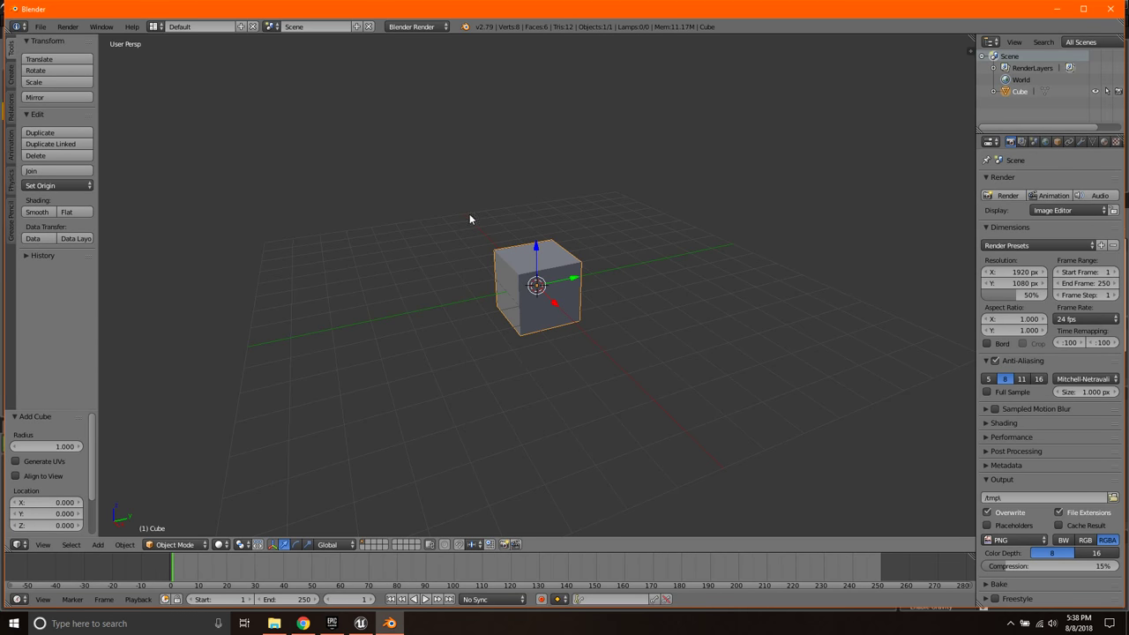
click(40, 27)
- Import Elevator.fbx from the recently used Elevator folder as an FBX
mouse_move(88, 251)
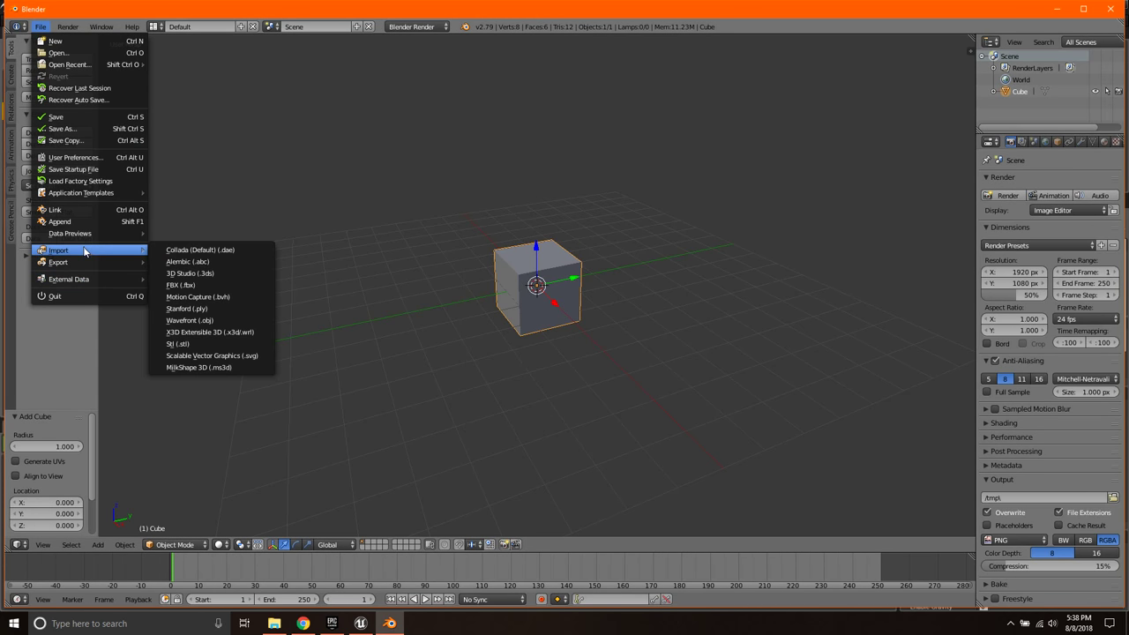
click(246, 288)
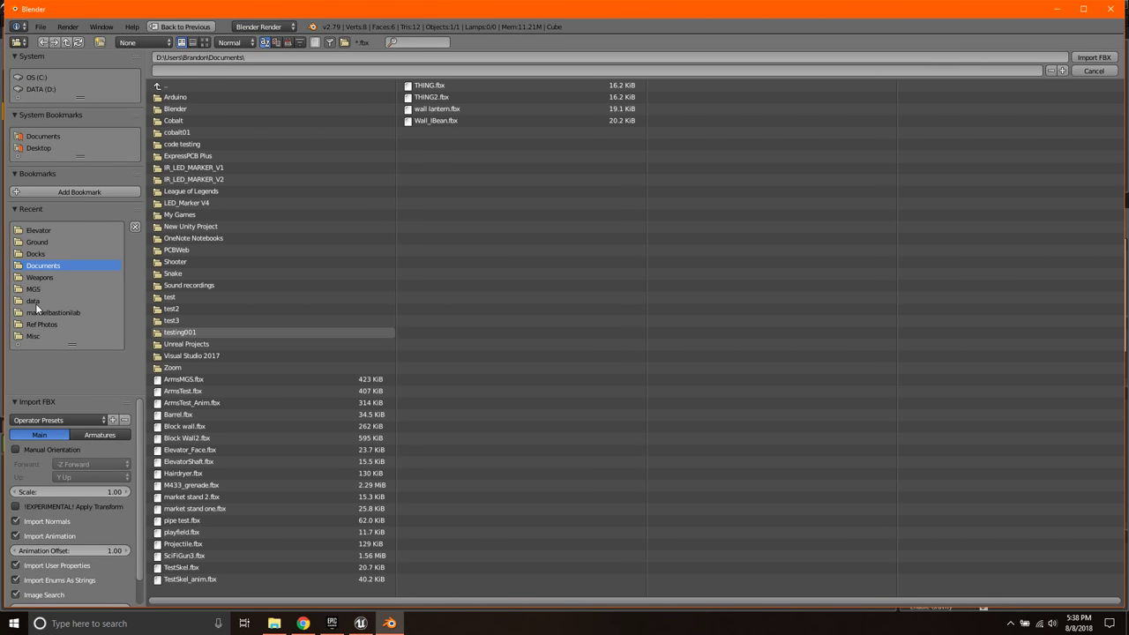
click(39, 232)
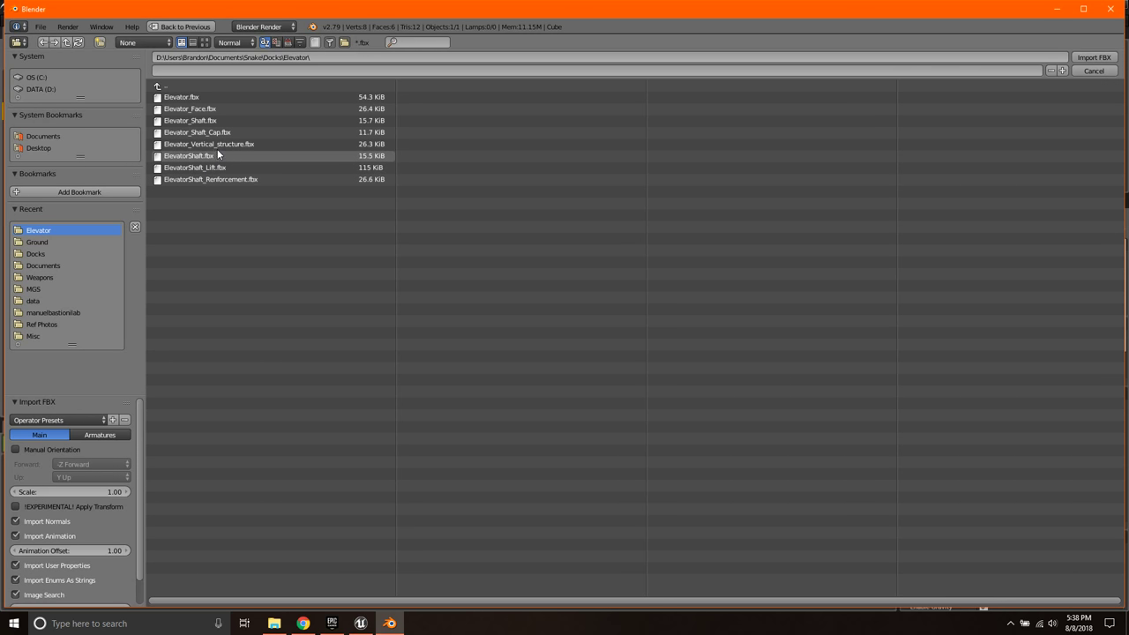
click(189, 98)
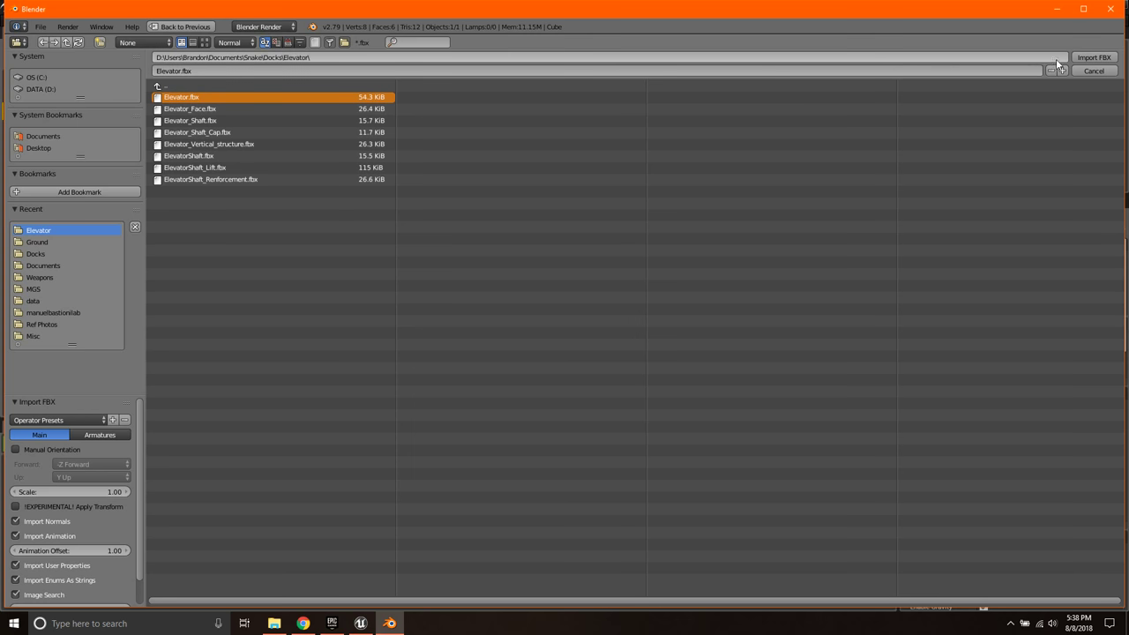
click(1094, 57)
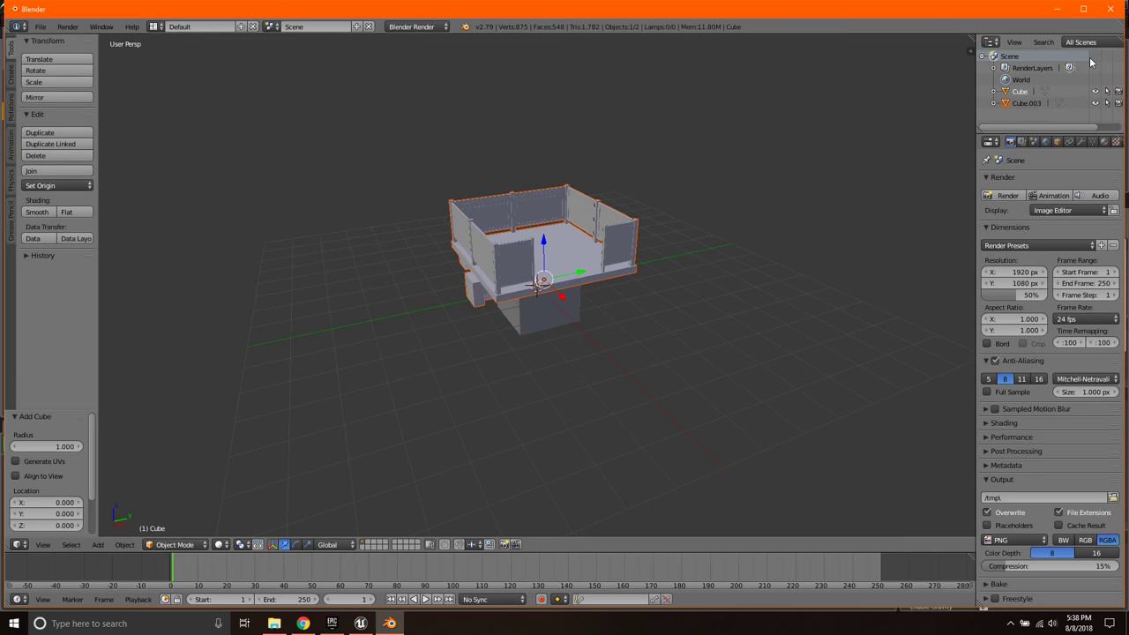
- View the elevator model straight down from the top and begin scaling up the cube
click(708, 240)
middle_drag(753, 323, 568, 319)
scroll(574, 365, up, 5)
scroll(541, 311, down, 5)
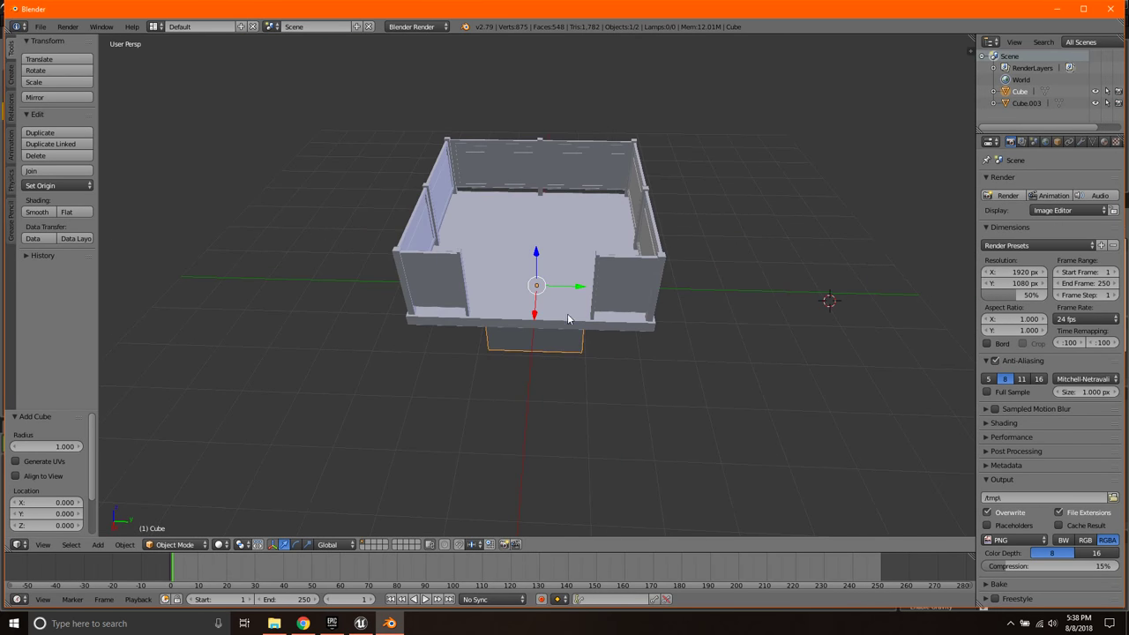
key(KP_7)
key(s)
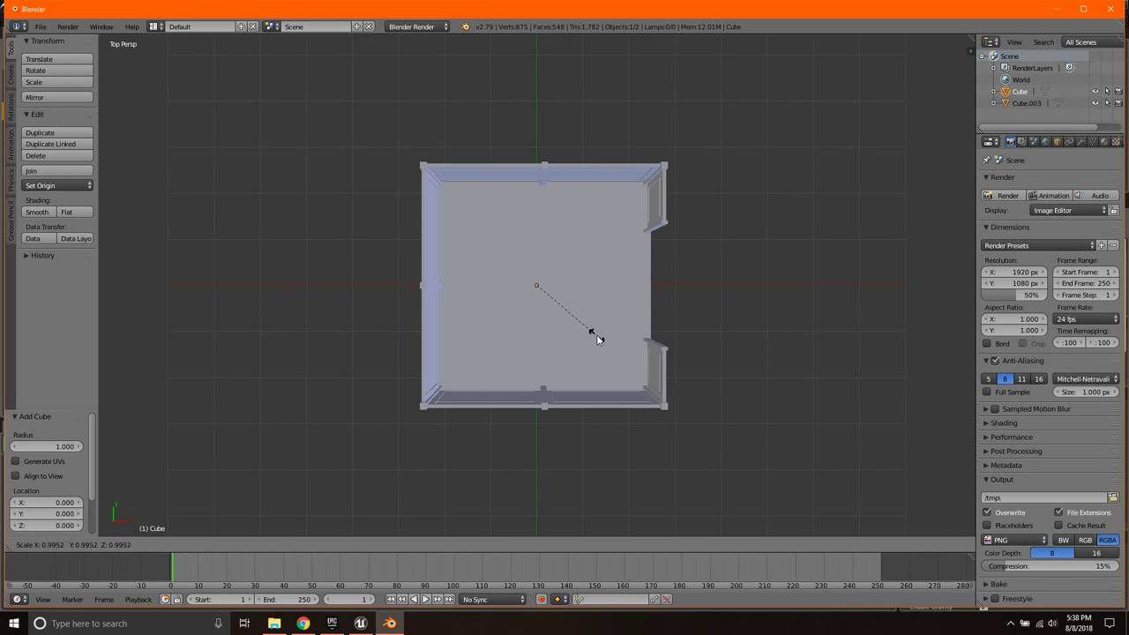
- Scale the cube to 2.011, then 1.133, then slightly larger in orthographic wireframe view
click(686, 342)
key(KP_5)
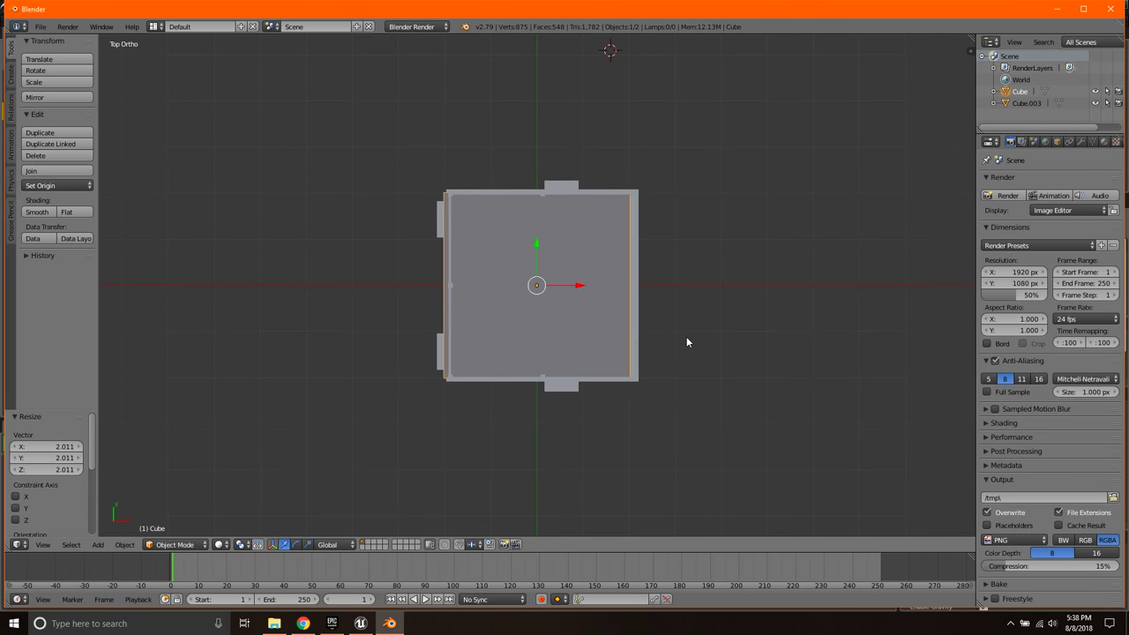
scroll(624, 284, up, 2)
scroll(582, 299, down, 1)
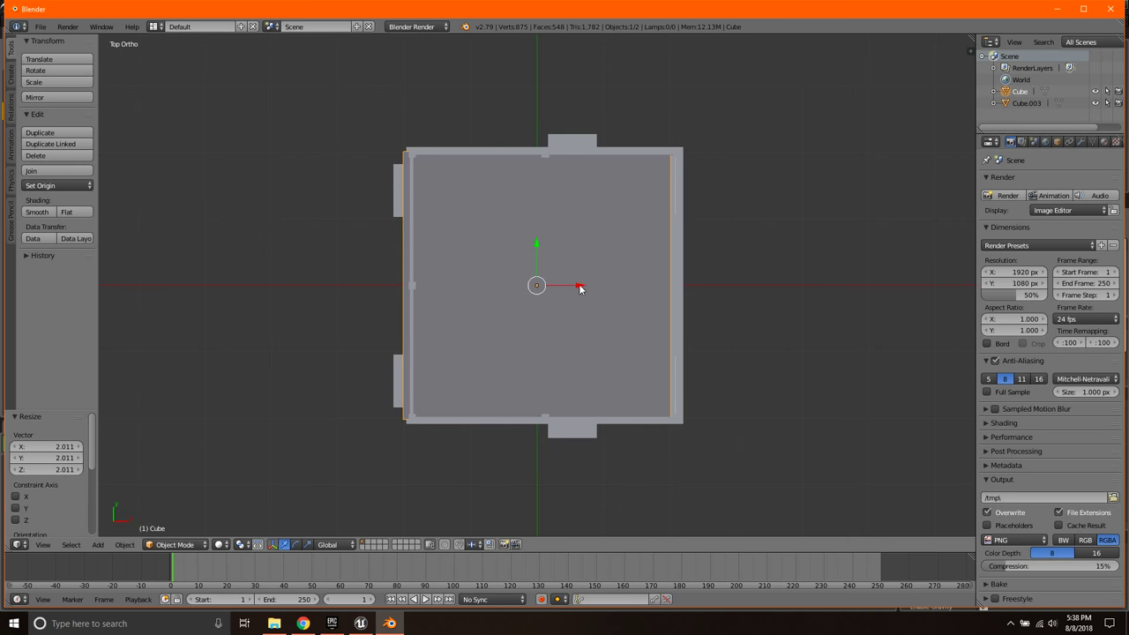
key(s)
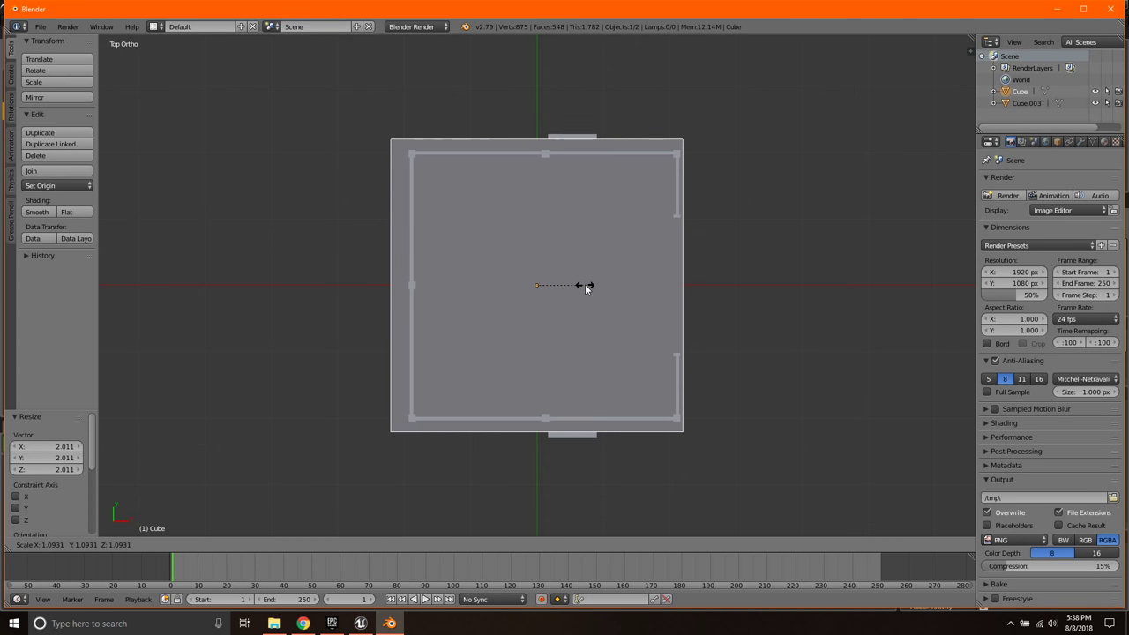
click(588, 288)
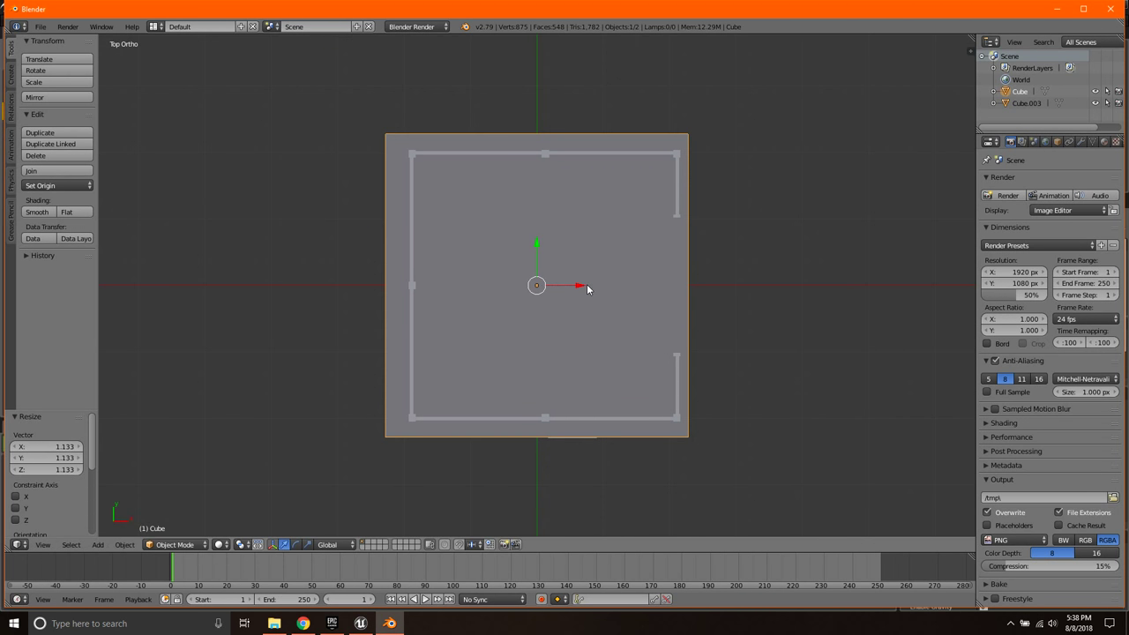
key(z)
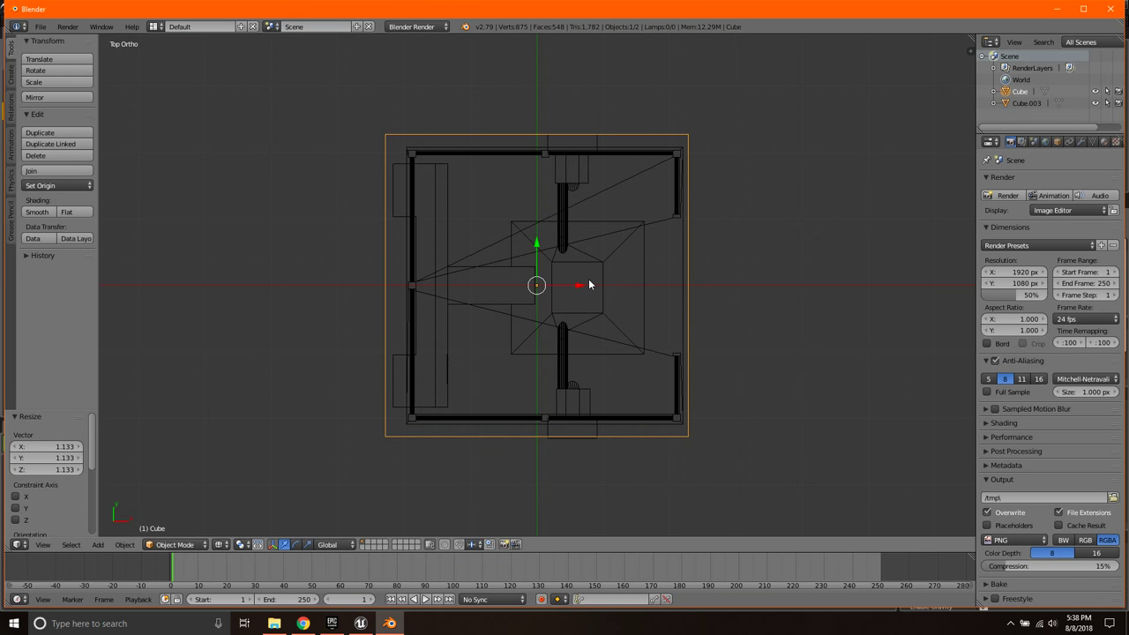
key(s)
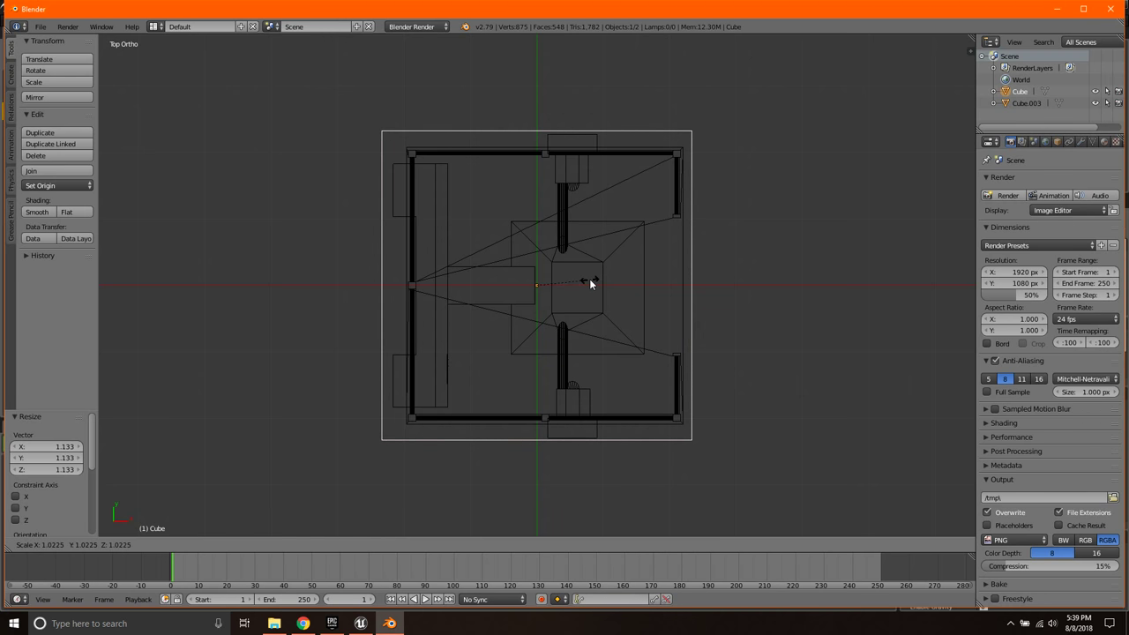
click(589, 279)
- Nudge the cube slightly along Y and narrow it to 0.95 along X, back in solid shading
drag(536, 242, 536, 245)
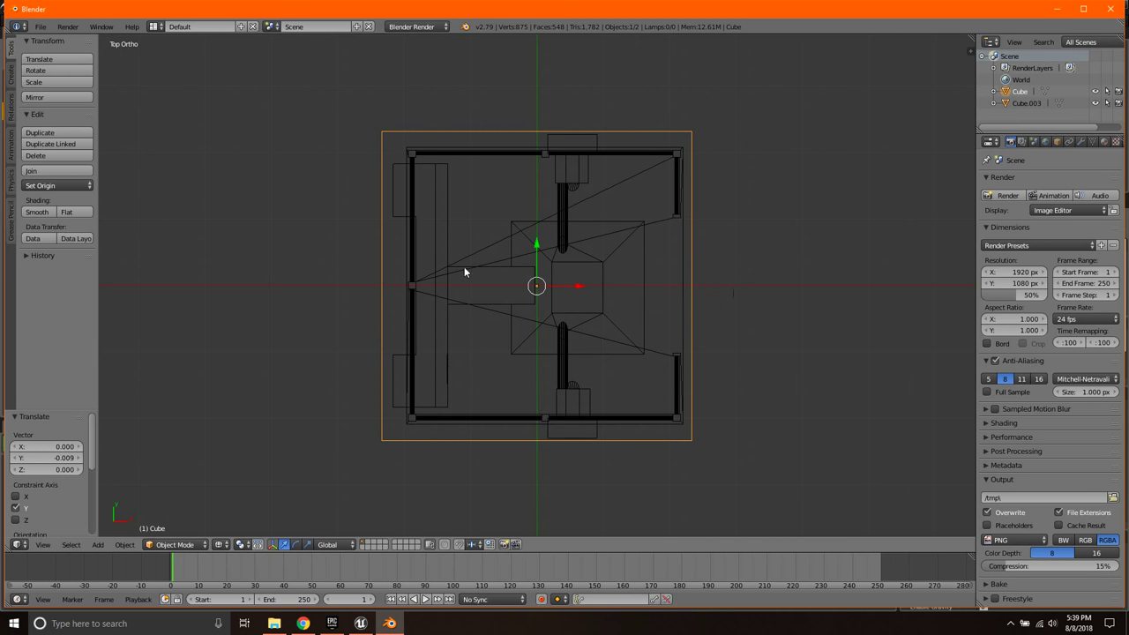
key(s)
key(x)
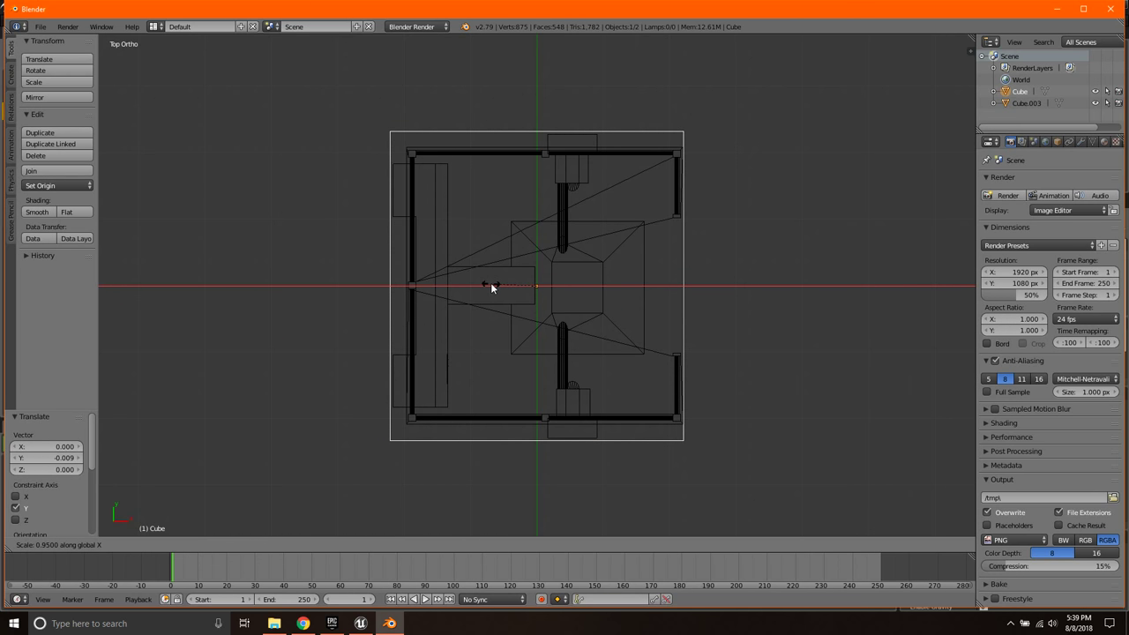
click(491, 287)
mouse_move(586, 305)
middle_down()
mouse_move(602, 308)
mouse_move(629, 287)
mouse_move(602, 258)
mouse_move(456, 216)
mouse_move(296, 212)
mouse_move(473, 227)
middle_up()
key(z)
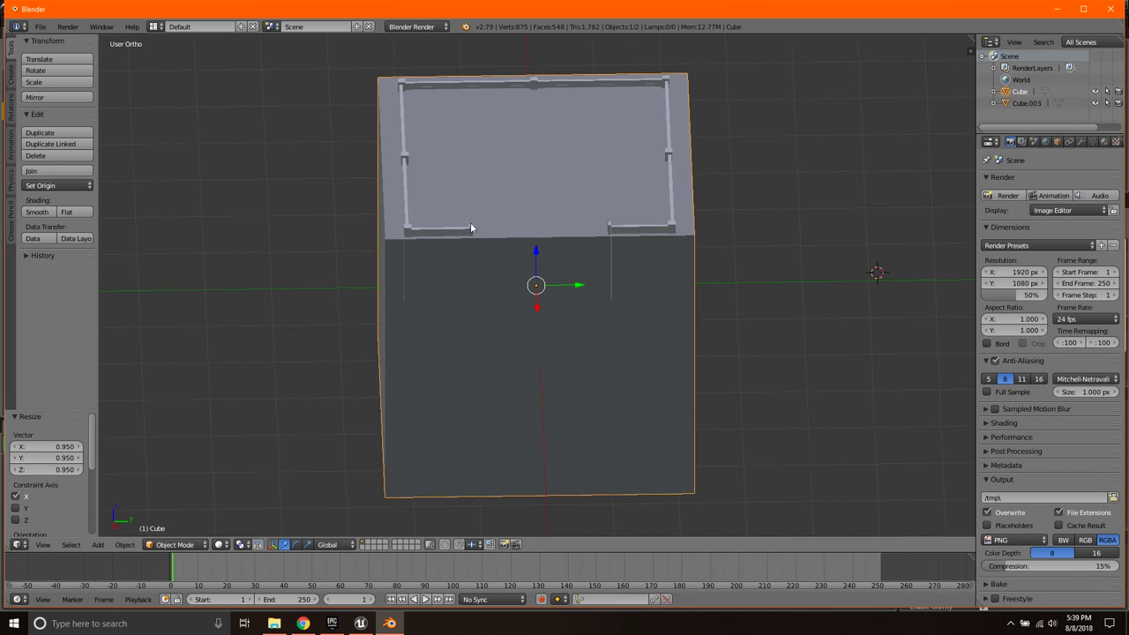
- Delete the imported elevator model, Cube.003
right_click(407, 217)
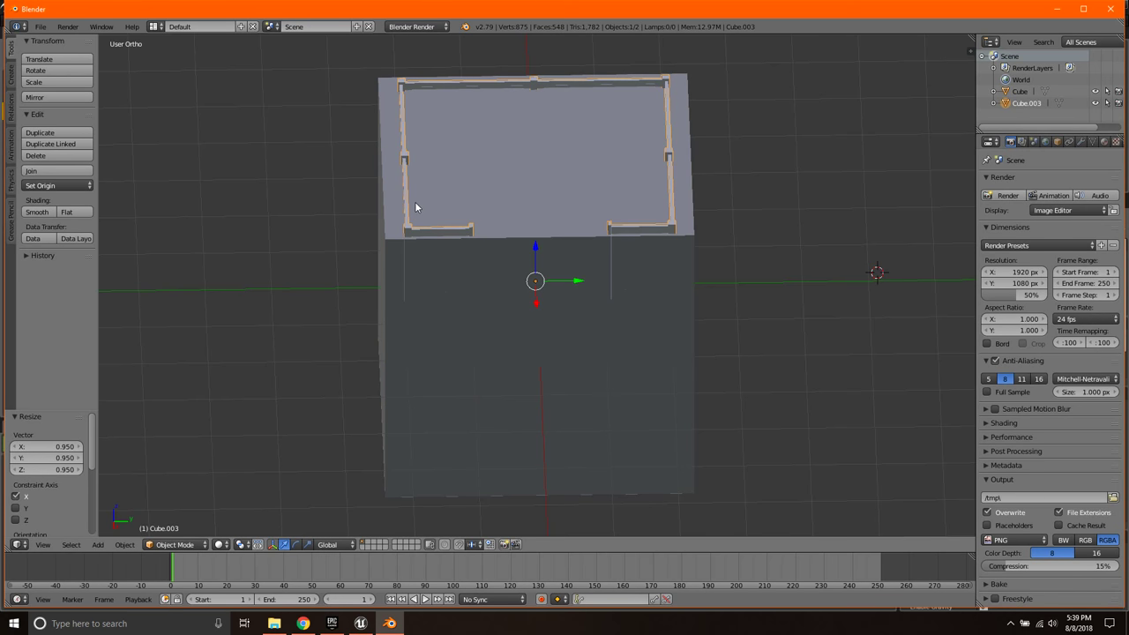
key(x)
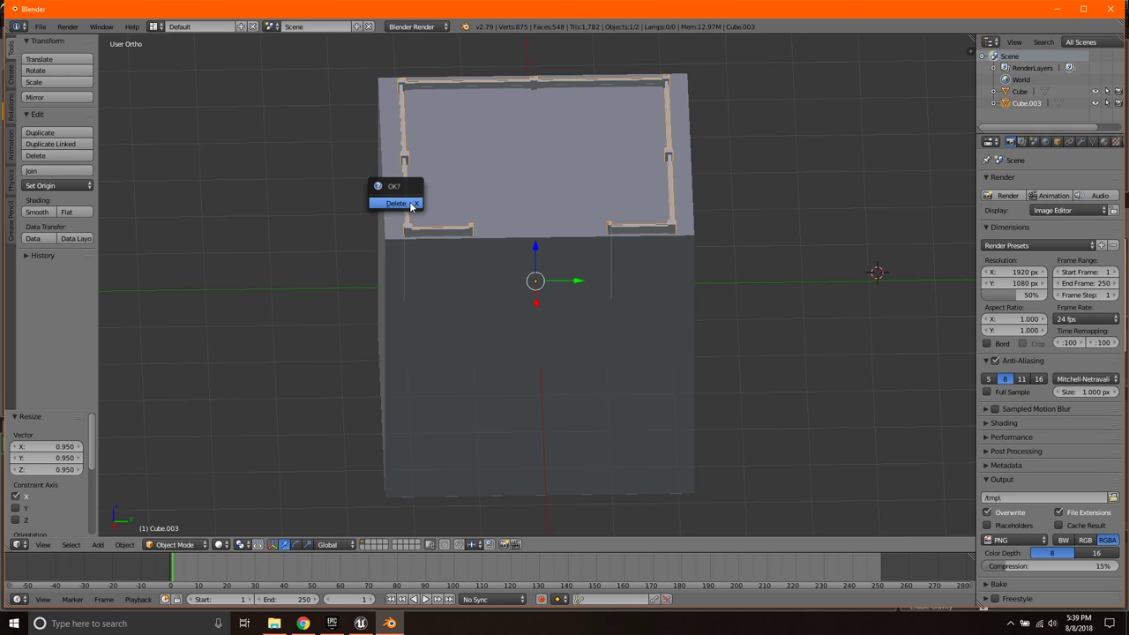
click(410, 202)
scroll(516, 262, down, 4)
scroll(515, 261, up, 6)
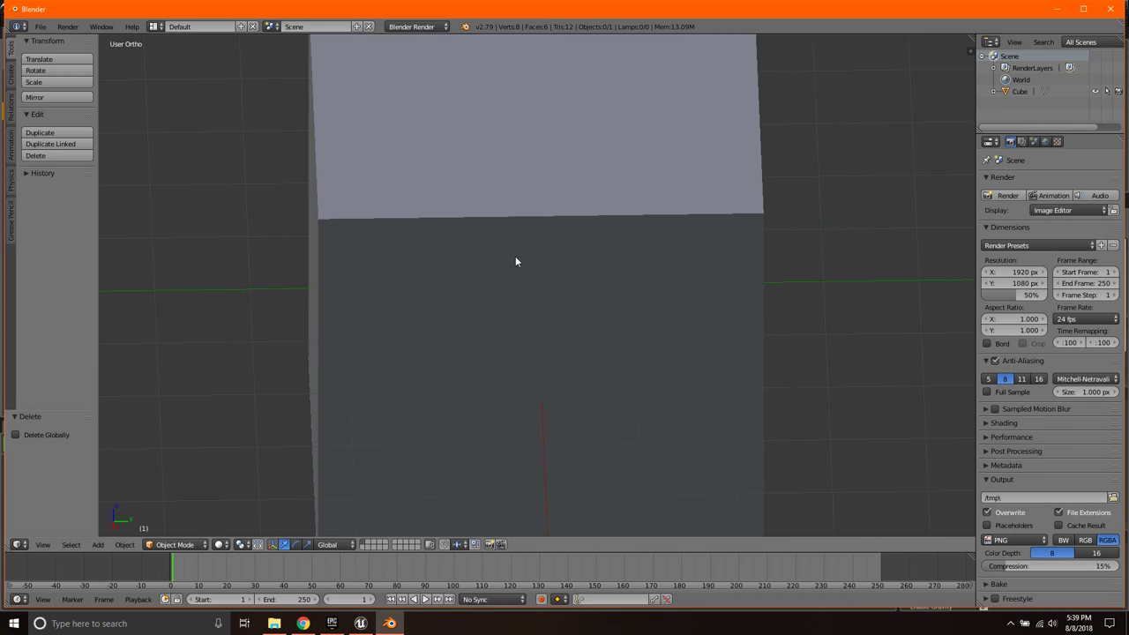
- Duplicate the sized cube as Cube.001, leaving it exactly on the original
right_click(517, 240)
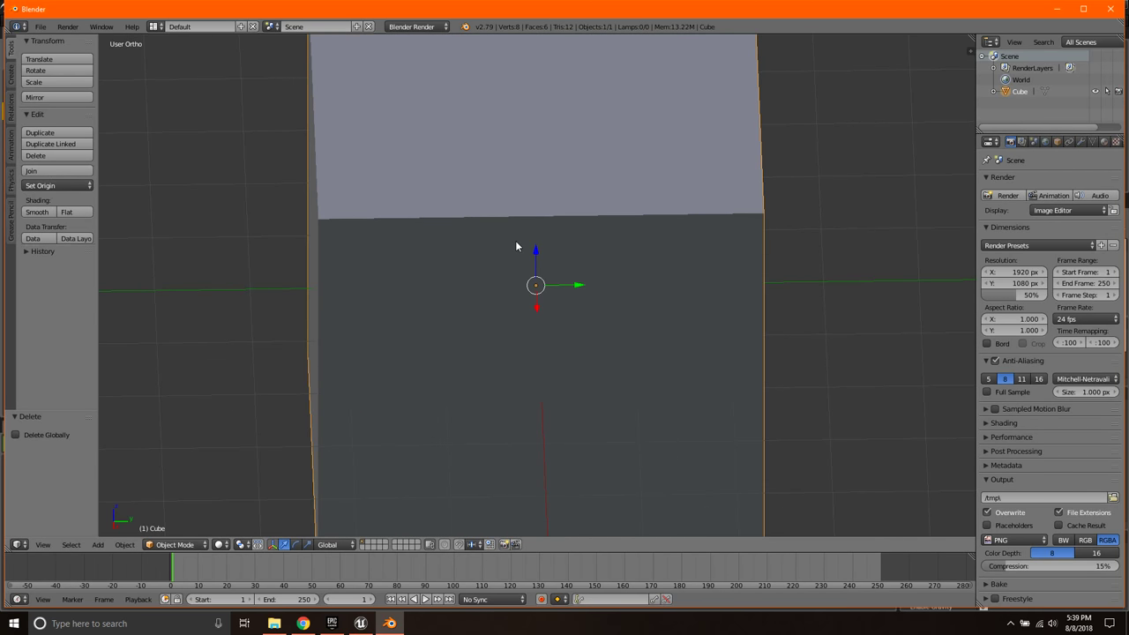
key(shift+d)
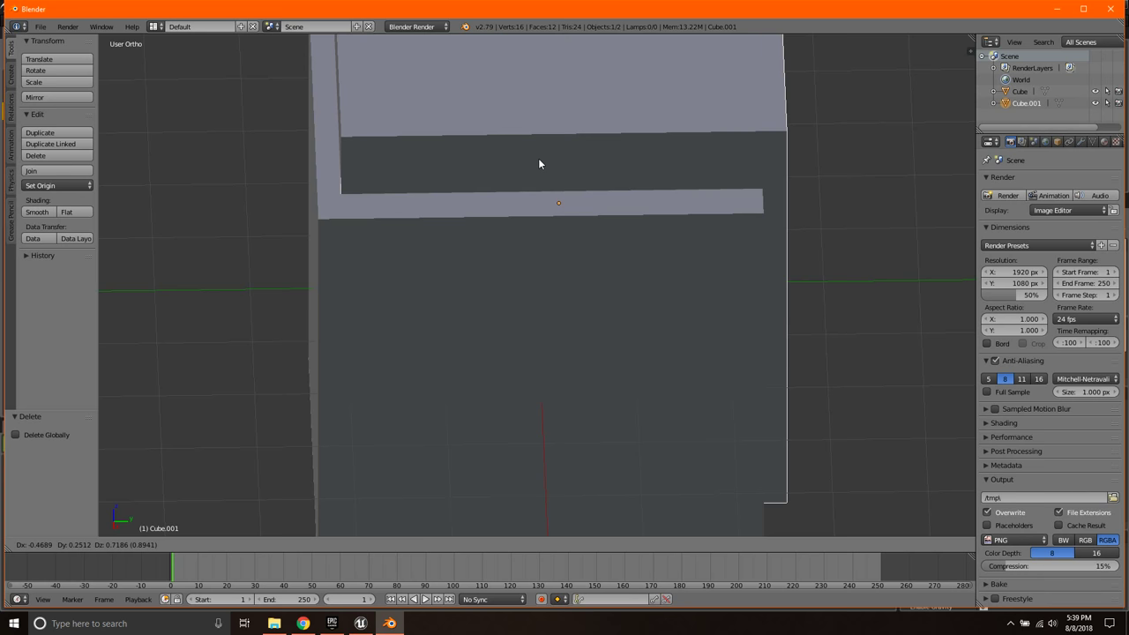
right_click(539, 163)
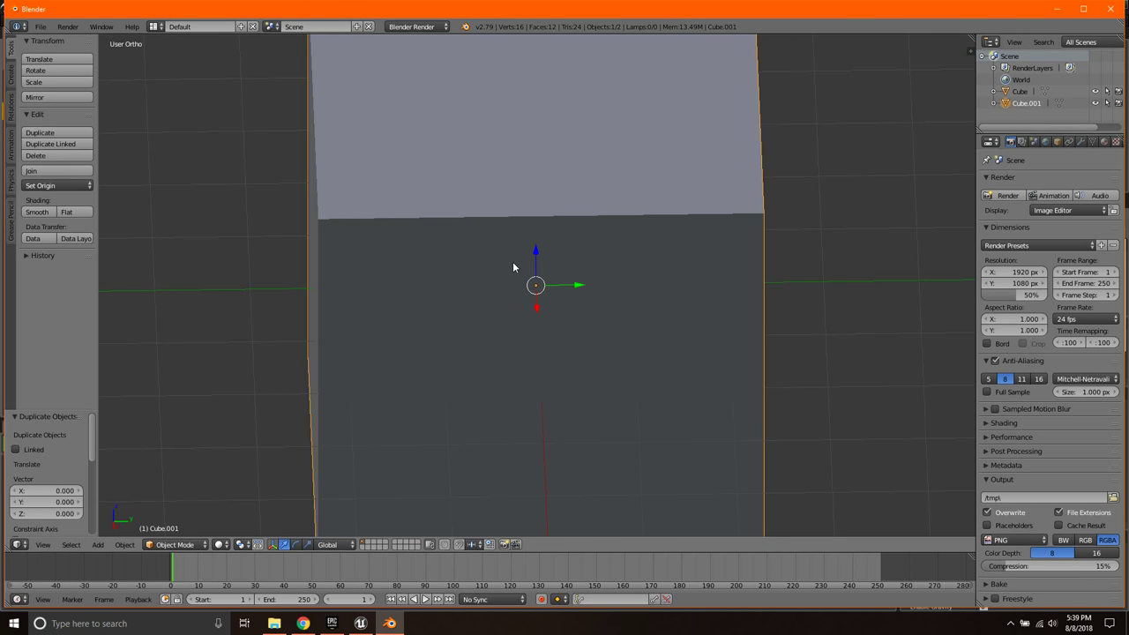
- Scale Cube.001 to 0.352 along Z only, cancelling a later width-only resize
scroll(513, 261, down, 3)
scroll(512, 261, up, 2)
key(s)
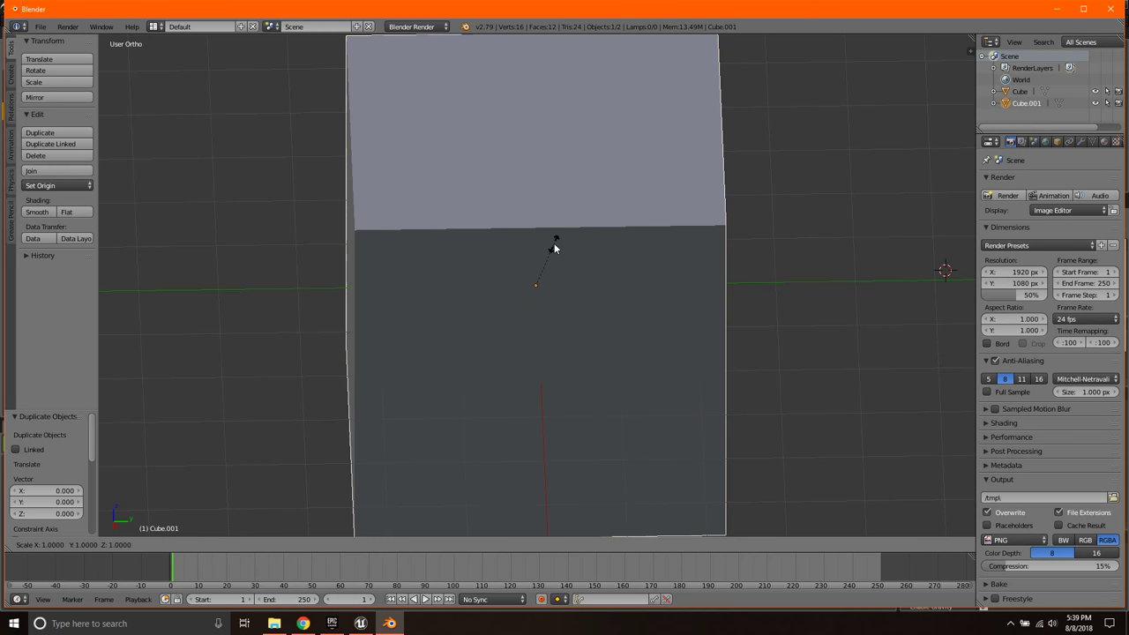
key(z)
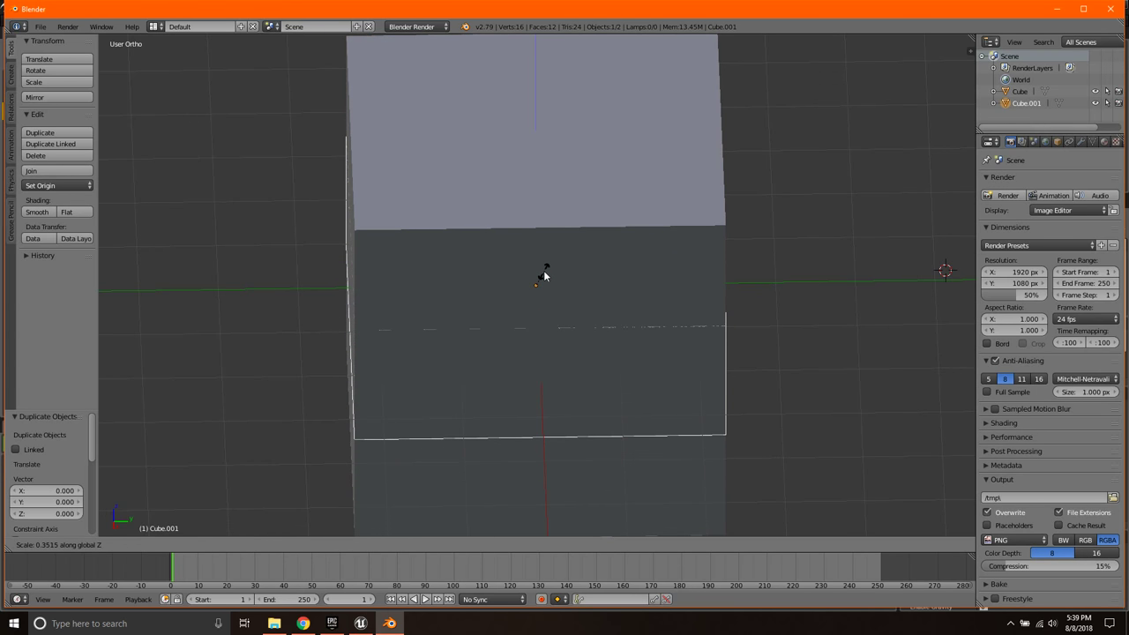
click(544, 276)
scroll(544, 277, down, 1)
scroll(544, 280, up, 1)
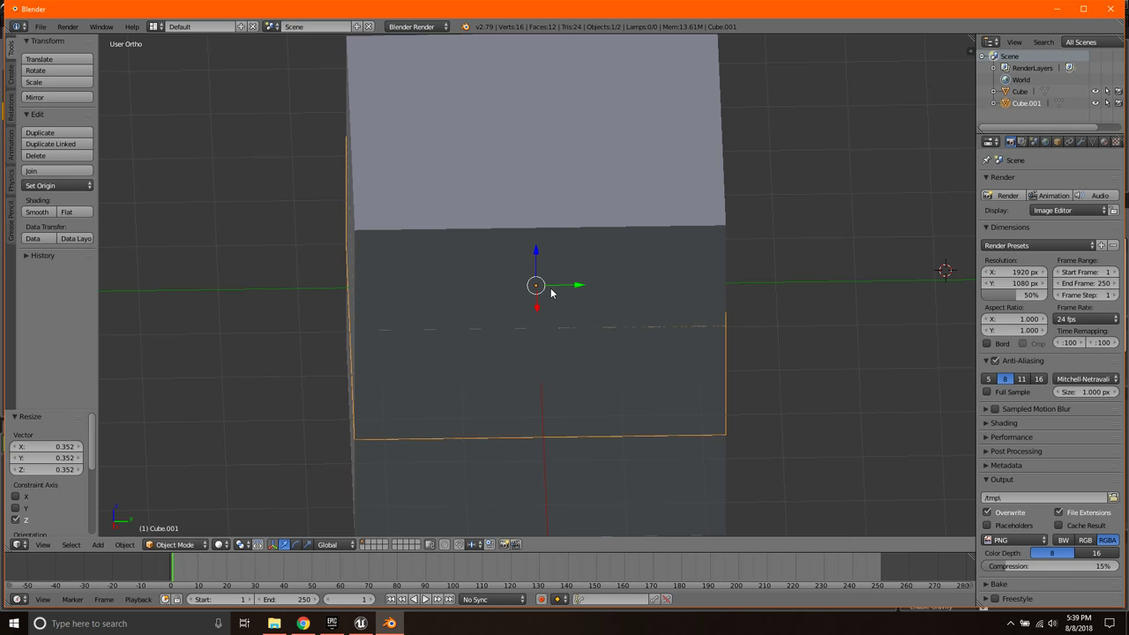
key(s)
key(shift+z)
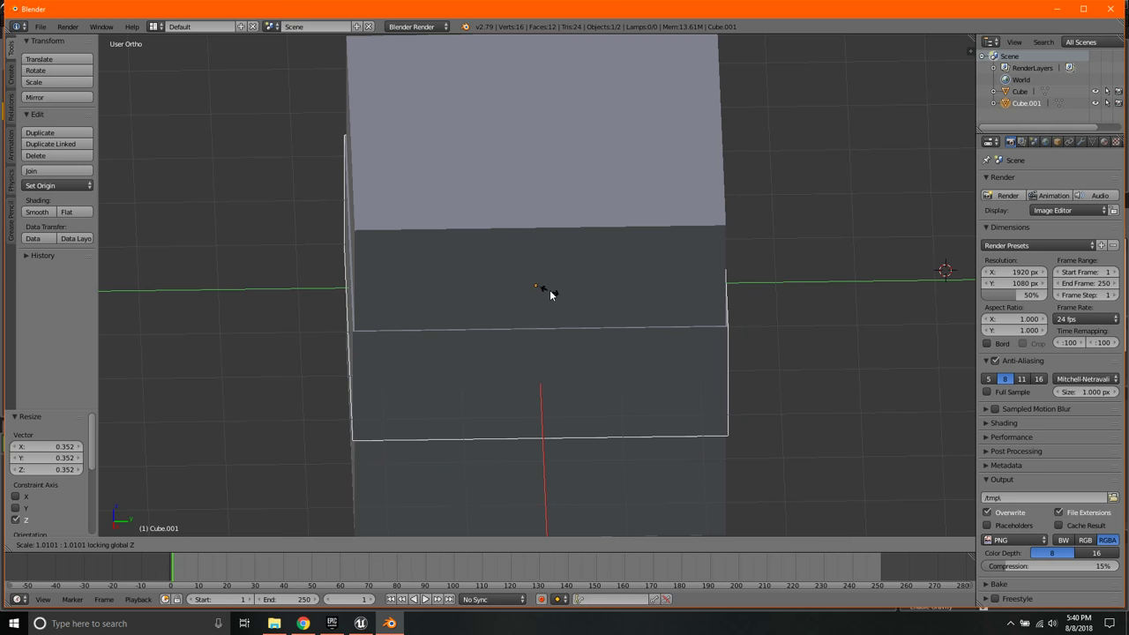
key(Escape)
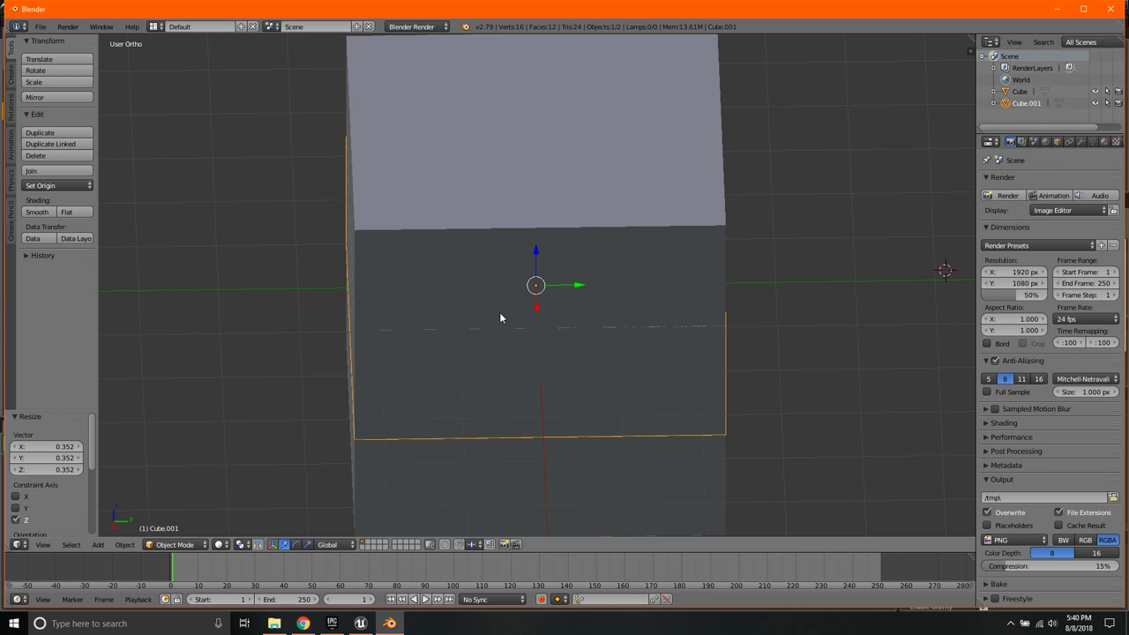
- In Edit Mode, move the slab's front-left end face -2 units along Y
key(Tab)
middle_drag(454, 315, 503, 335)
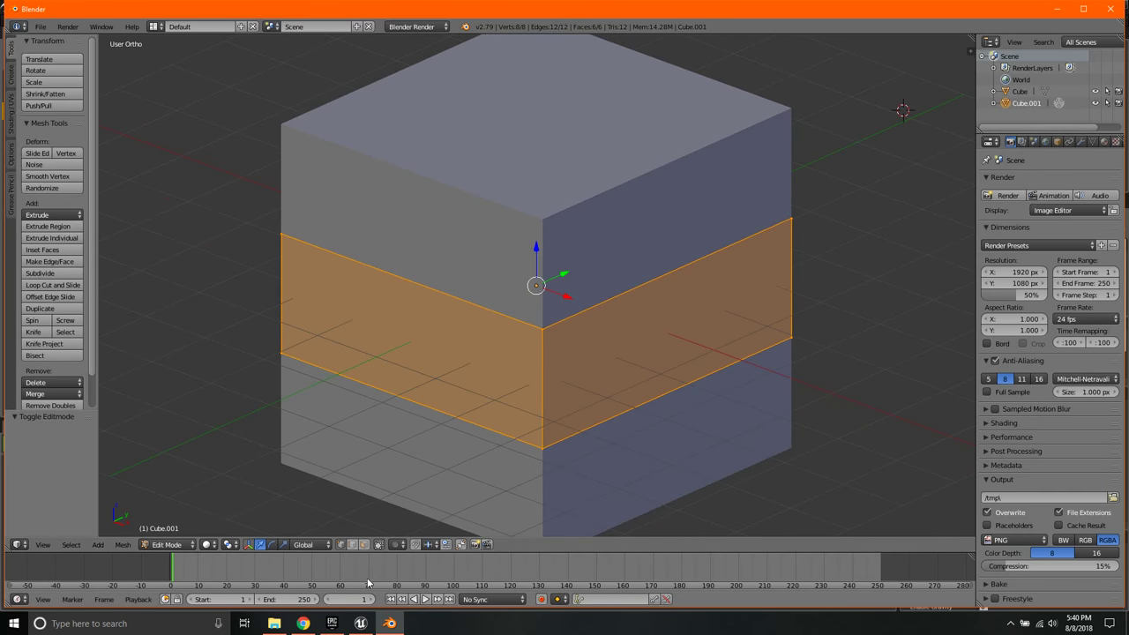
right_click(411, 346)
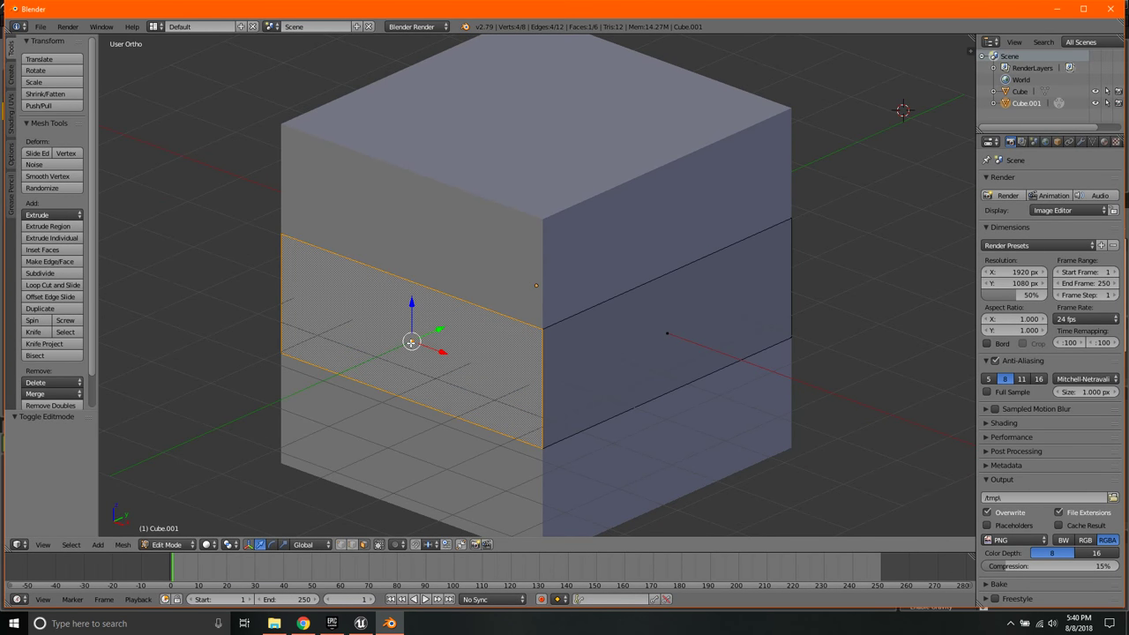
middle_drag(424, 379, 623, 358)
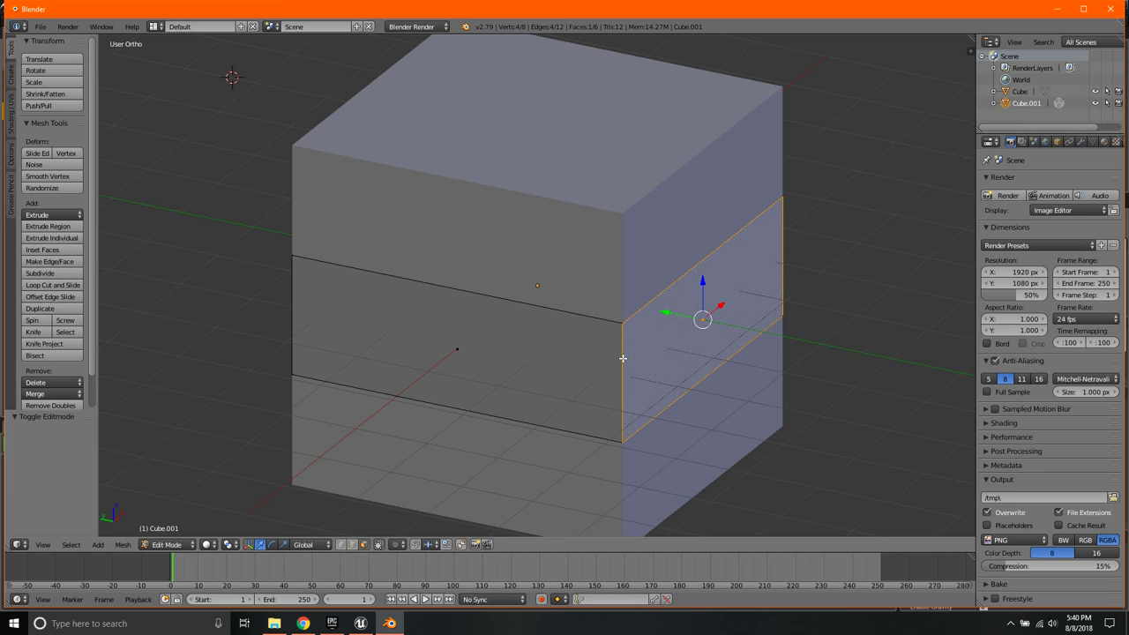
key(g)
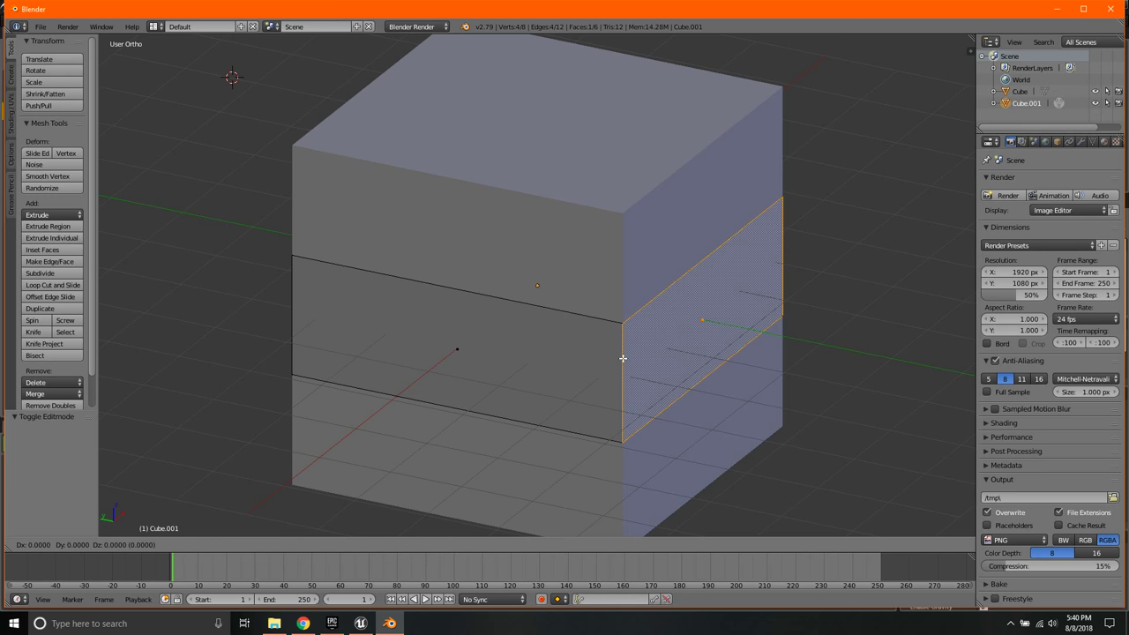
key(y)
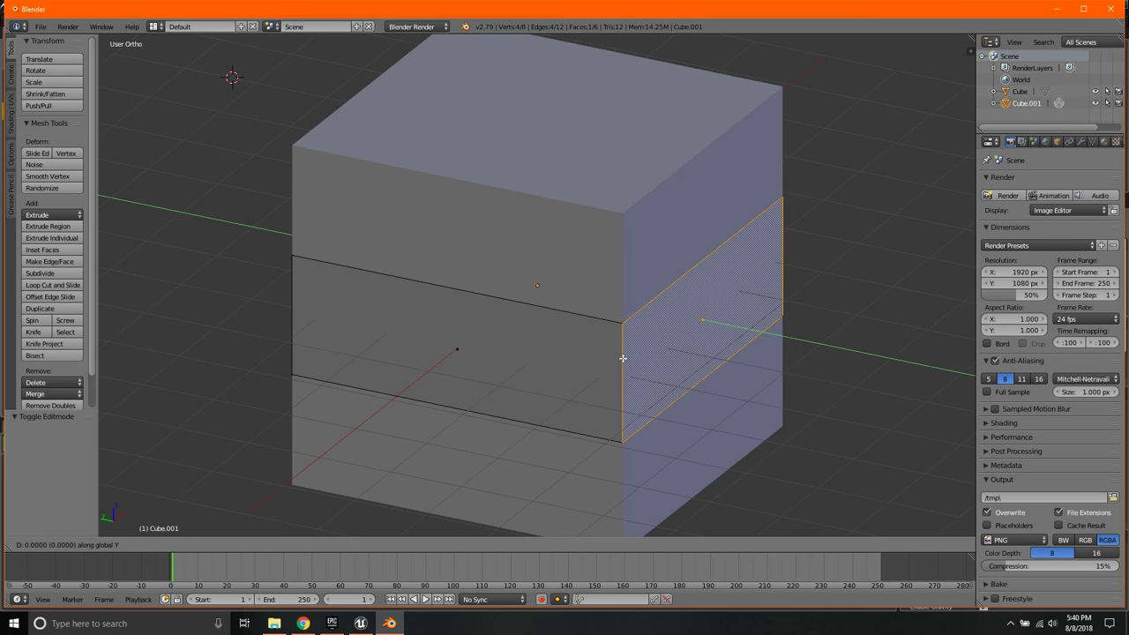
text(-2)
key(Return)
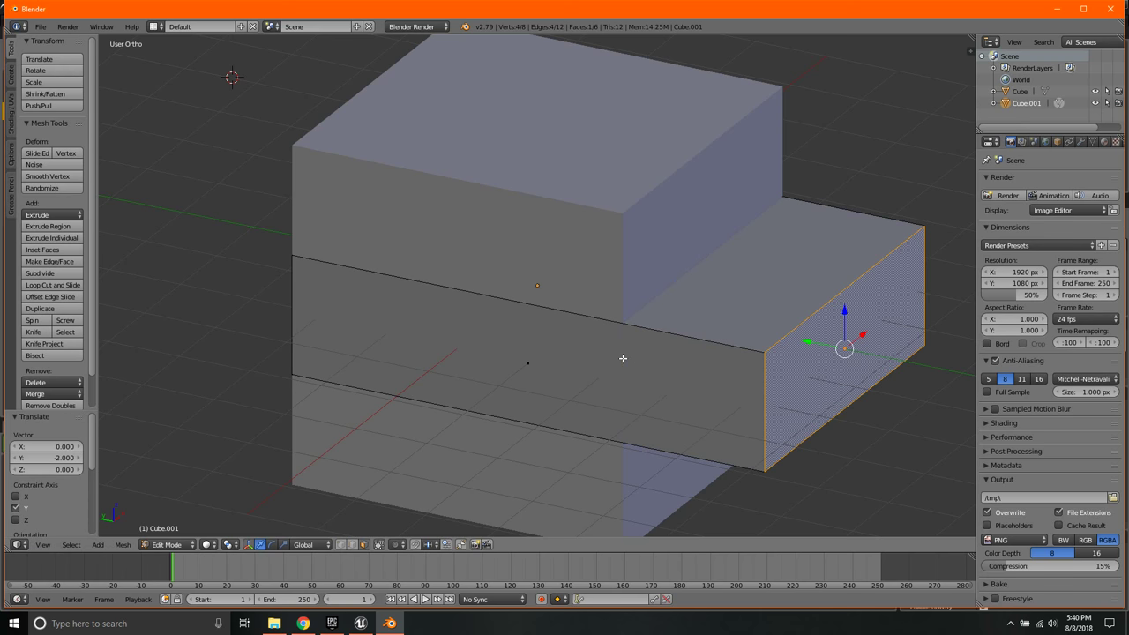
- Move the opposite end face of the slab 2 units along Y
middle_drag(520, 352, 471, 367)
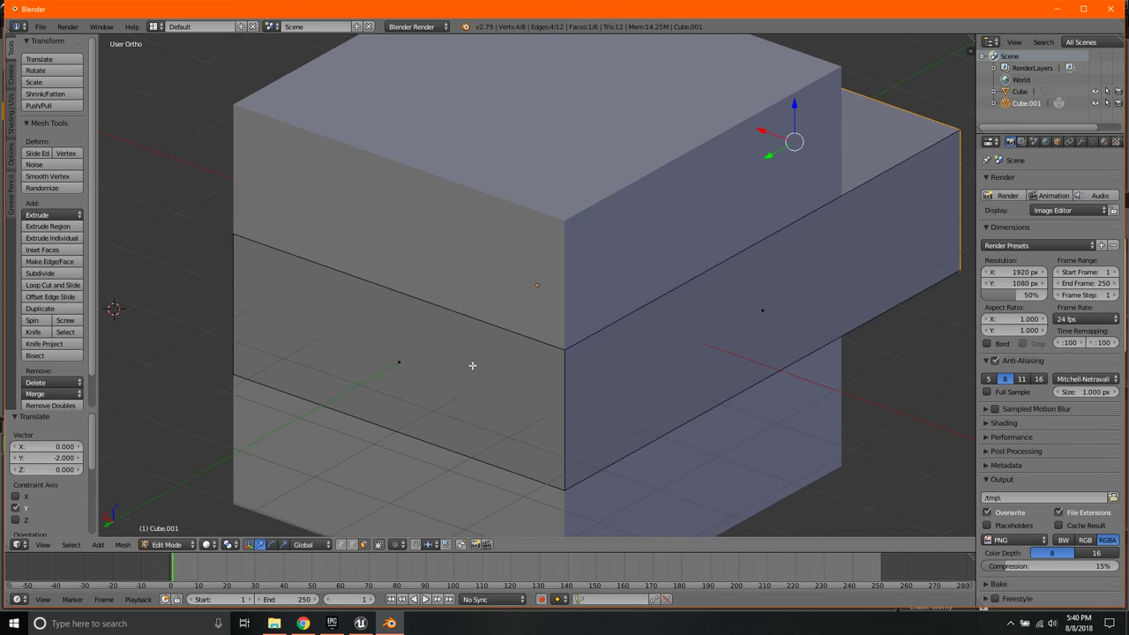
right_click(398, 363)
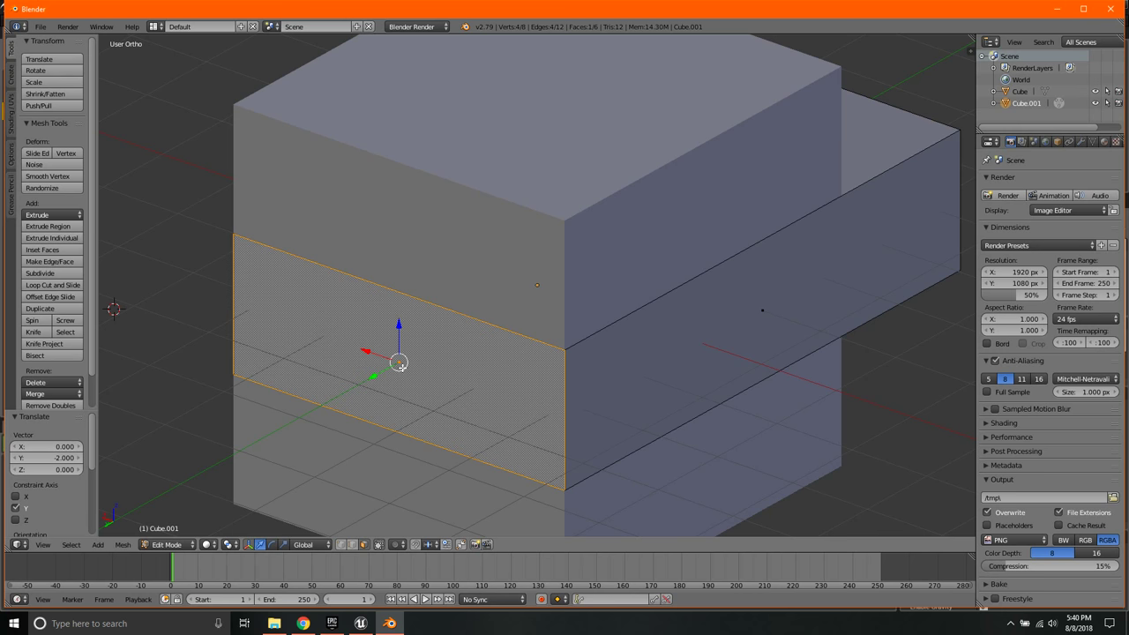
key(g)
text(y)
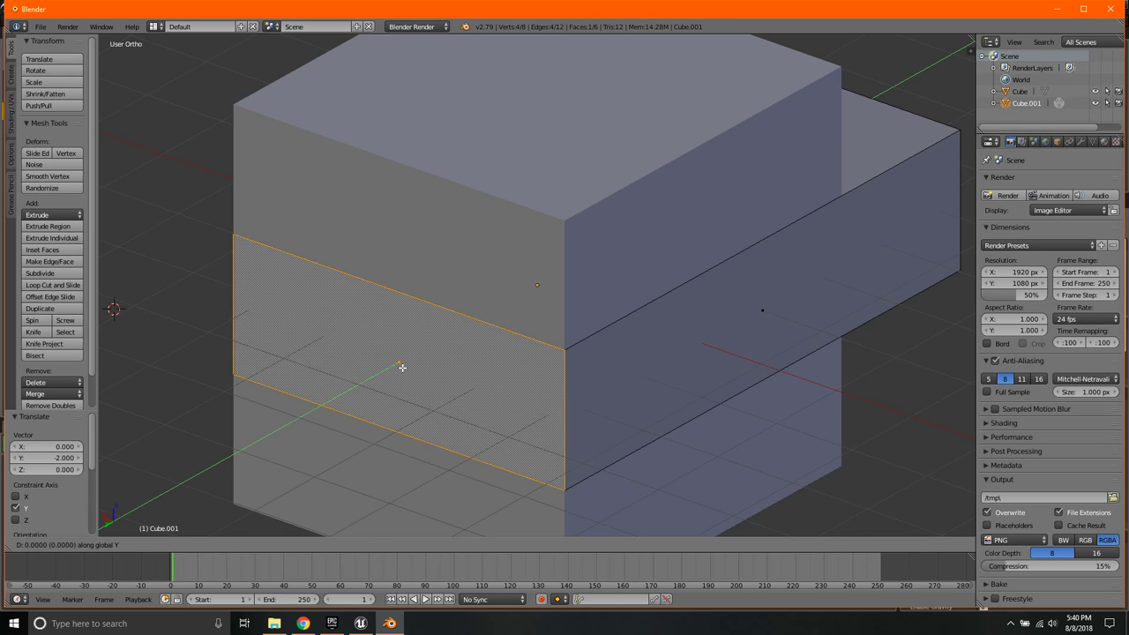
text(2)
key(Return)
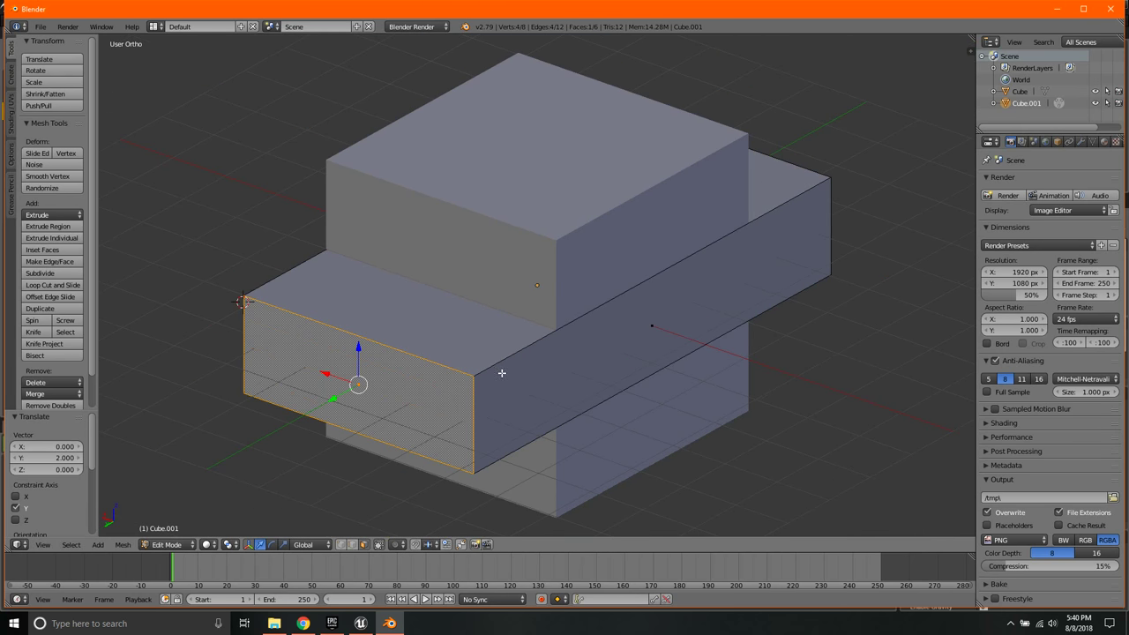
- Select the right end face and begin moving it along the X axis
middle_drag(501, 373, 522, 381)
right_click(660, 314)
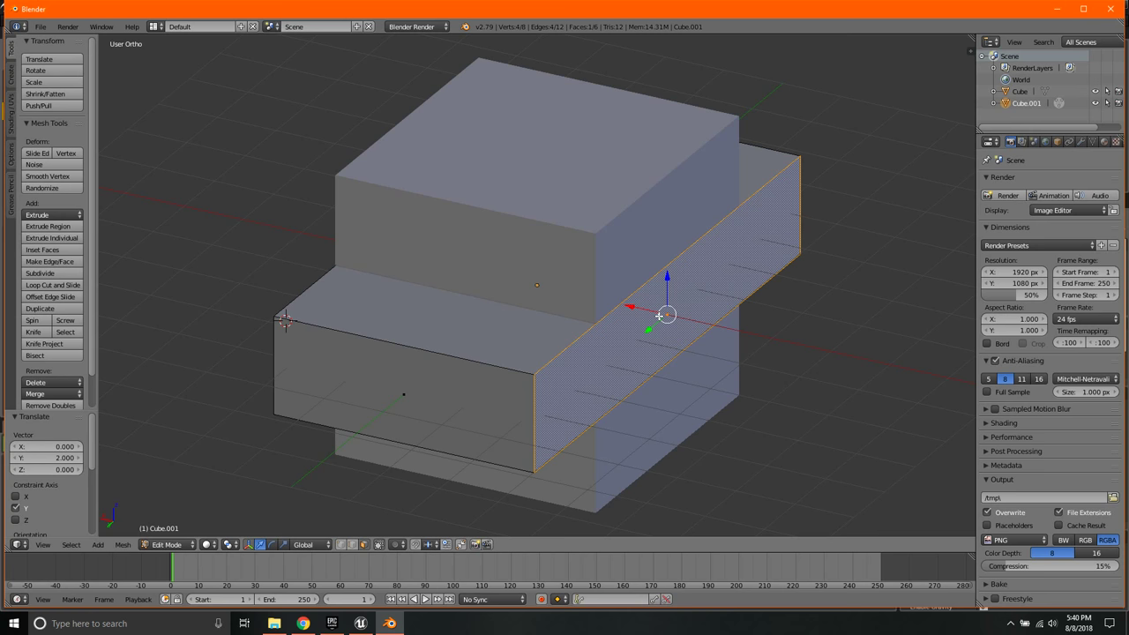
key(g)
key(x)
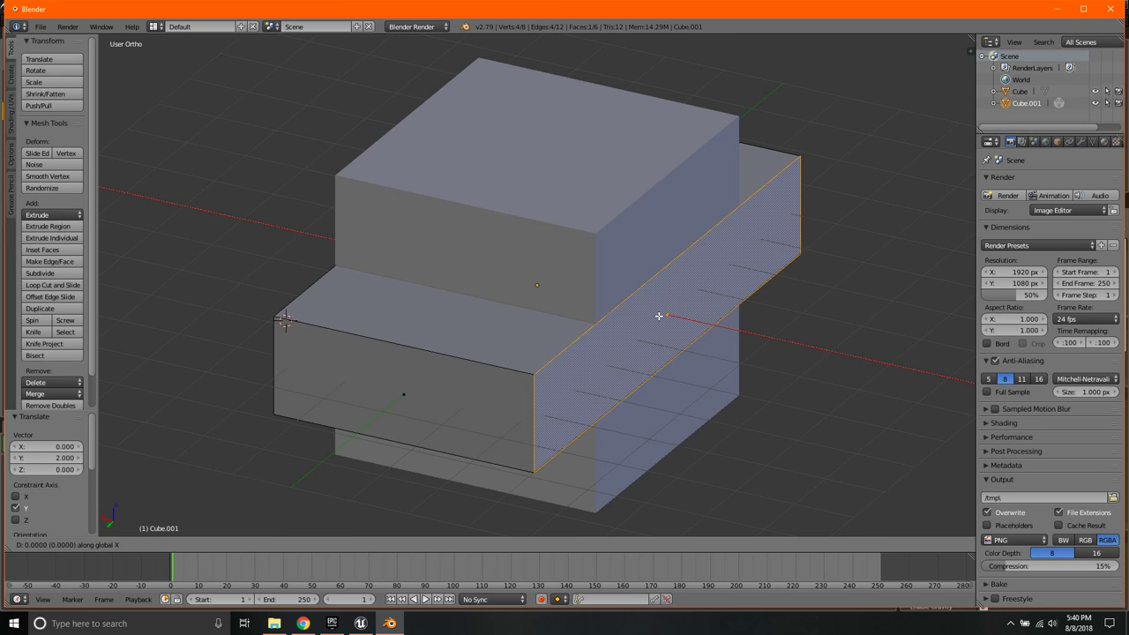
- Slide the end face 2 units along X, then push the front face out 4 units along X
click(692, 250)
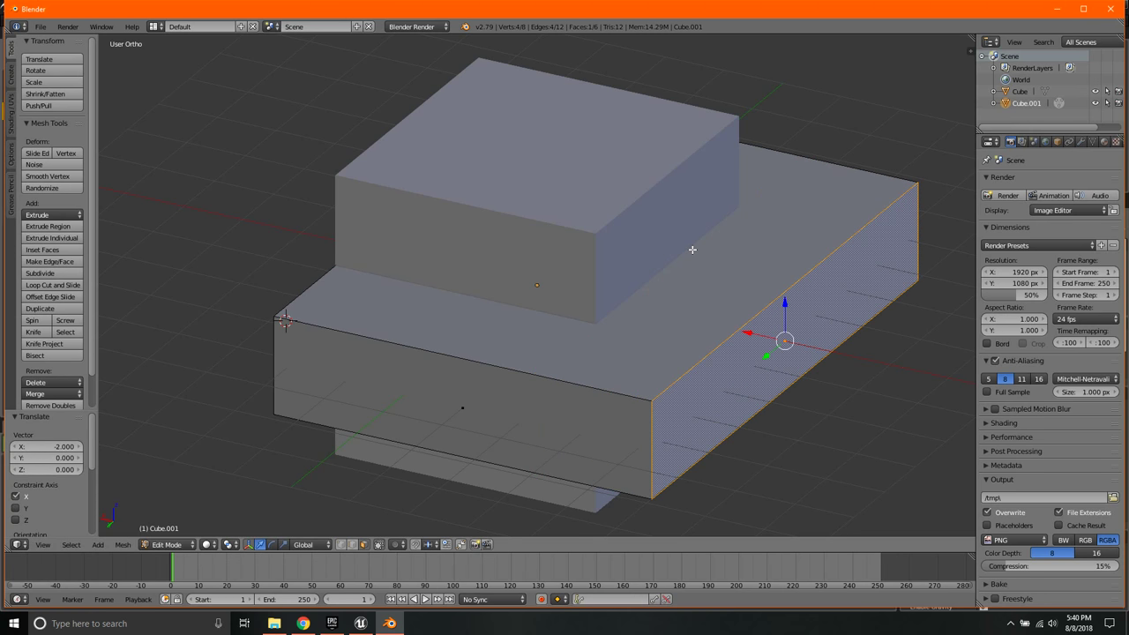
middle_drag(692, 250, 465, 330)
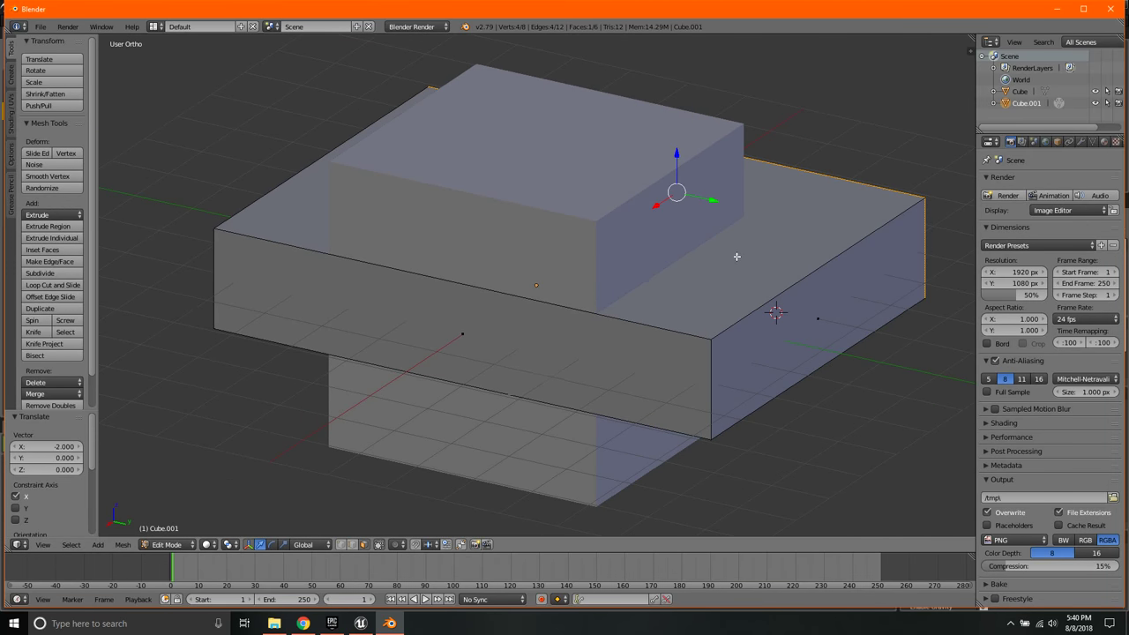
right_click(474, 329)
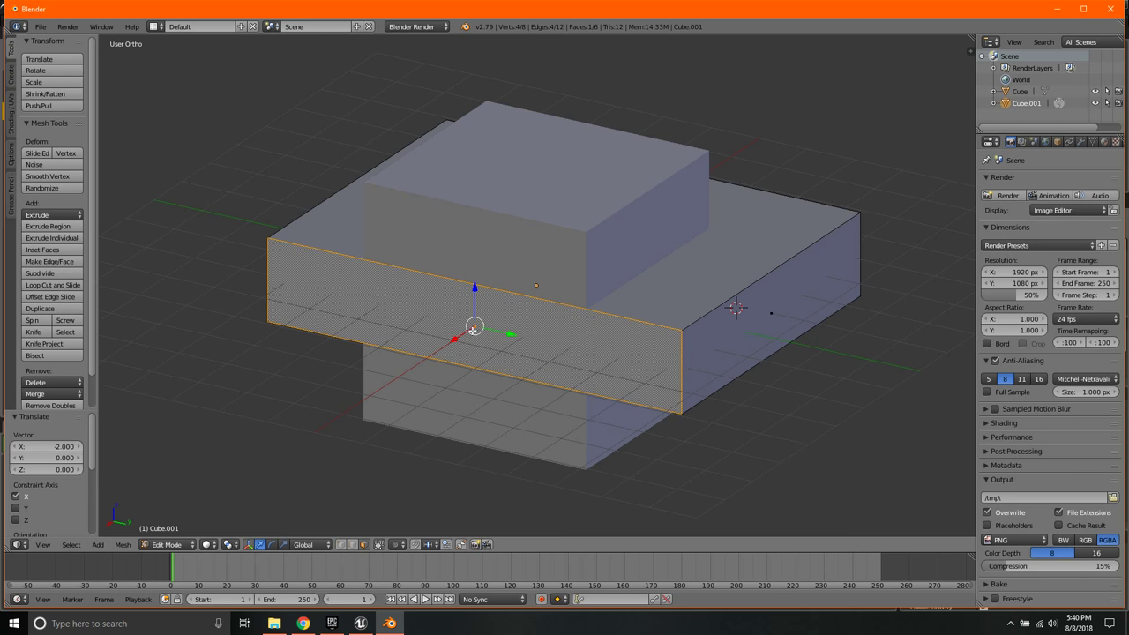
click(475, 333)
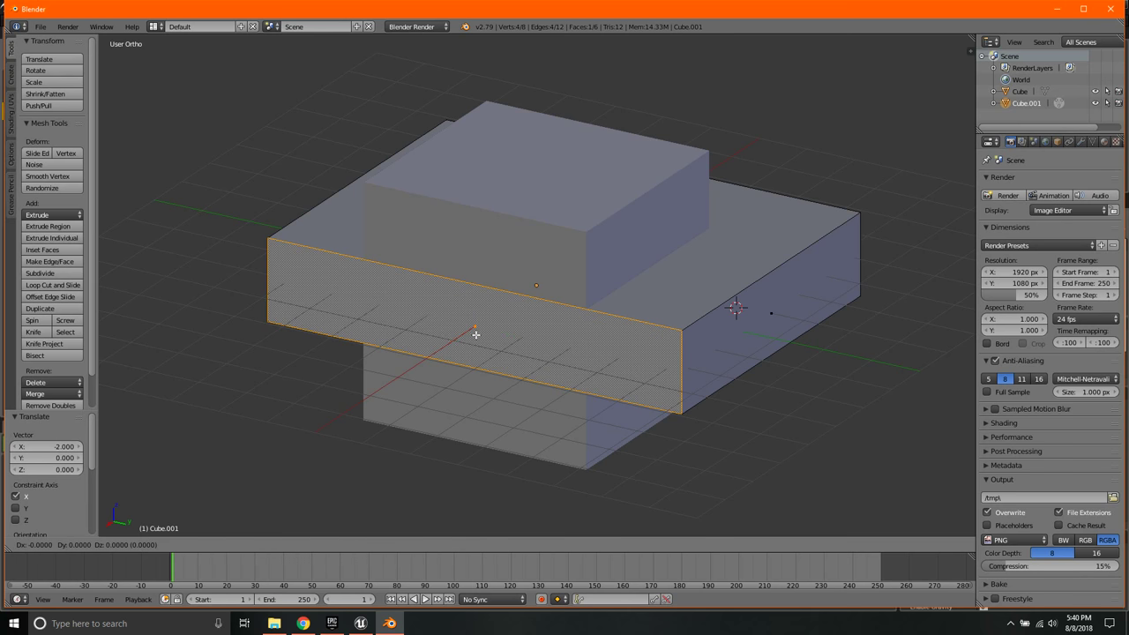
text(x)
text(4)
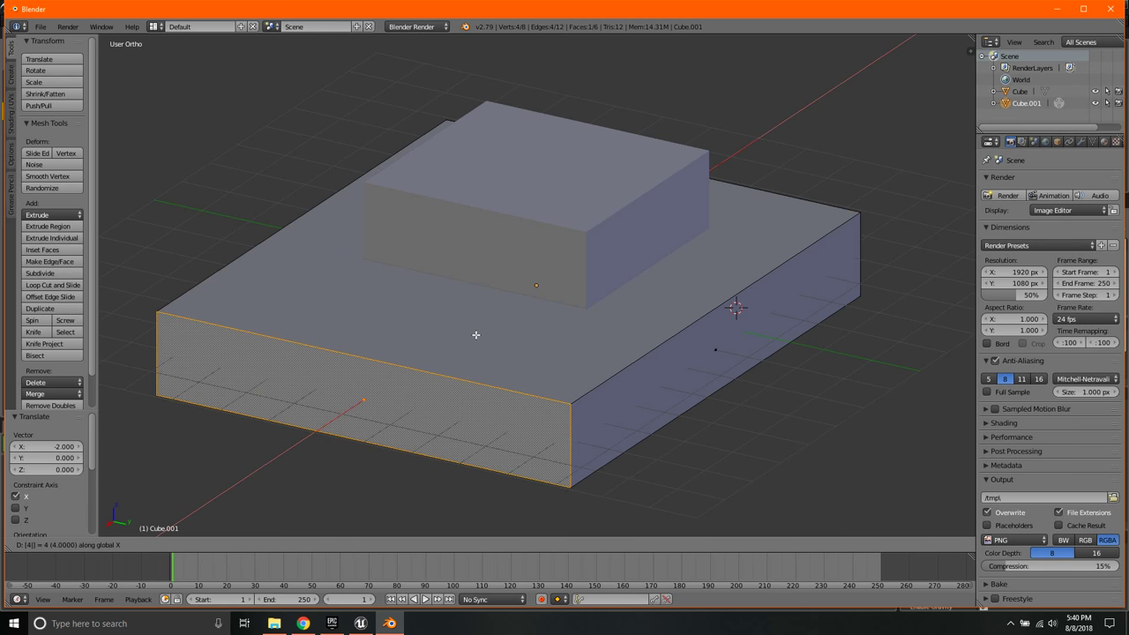
key(Return)
- Check the widened plate from the top view, then tilt back to an angled perspective
key(KP_7)
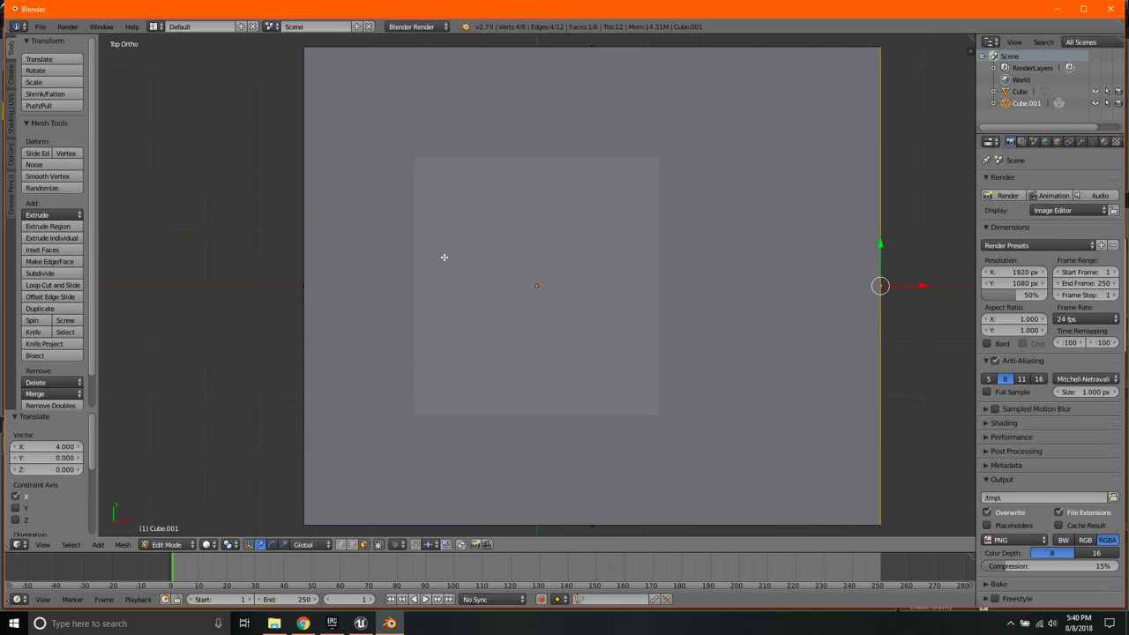
scroll(448, 257, down, 3)
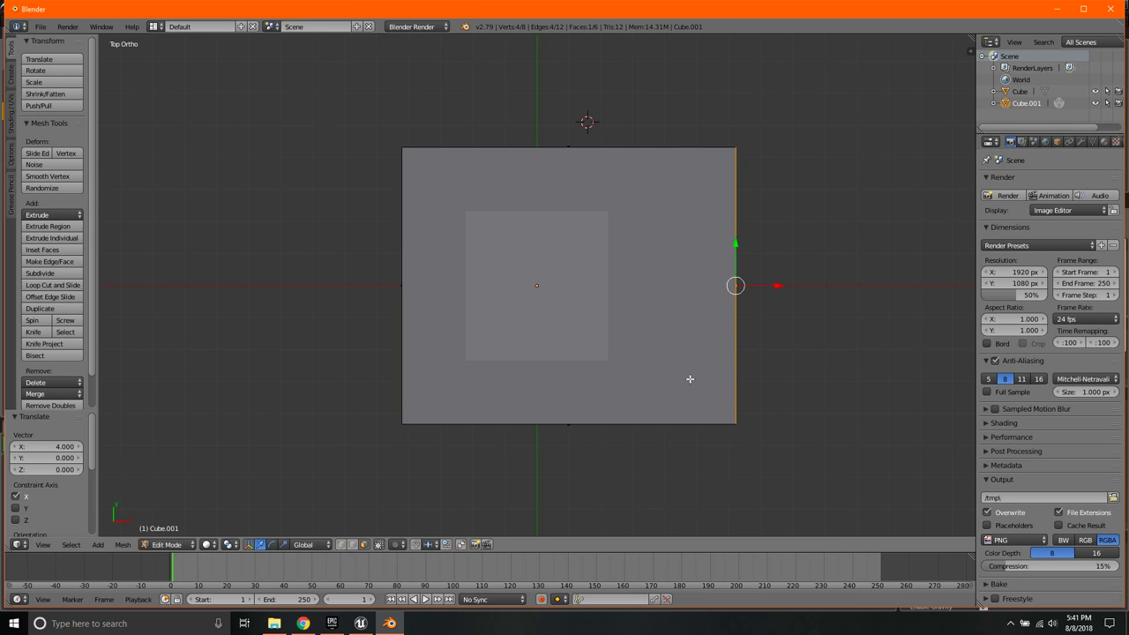
middle_drag(690, 378, 645, 221)
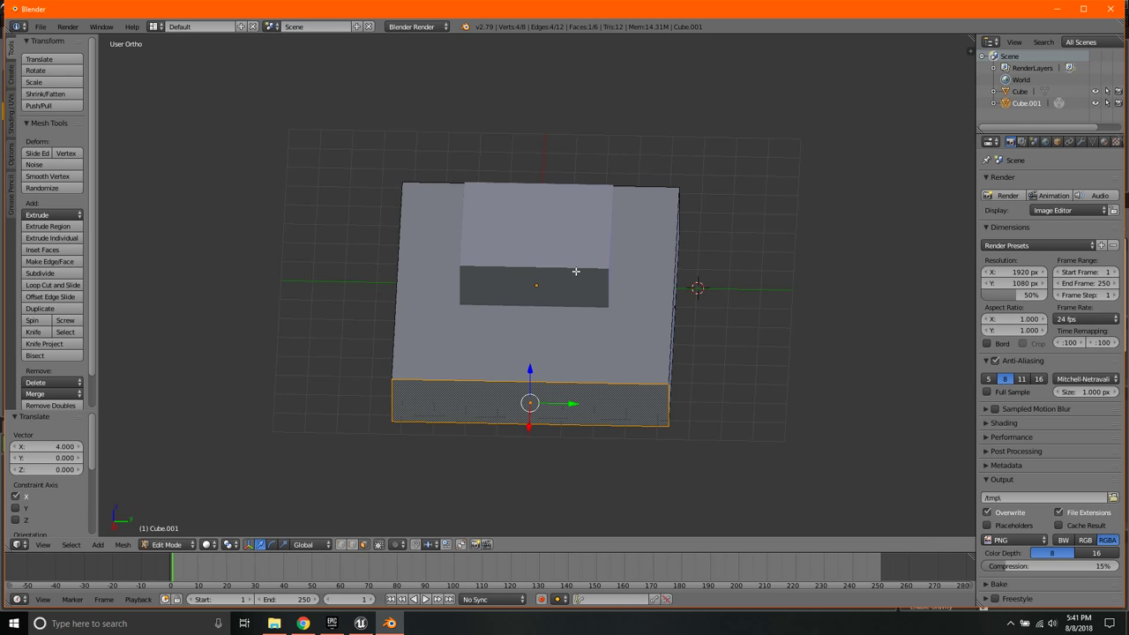
- Select the plate's top face, return to Object Mode, and orbit to inspect the mesh
right_click(588, 344)
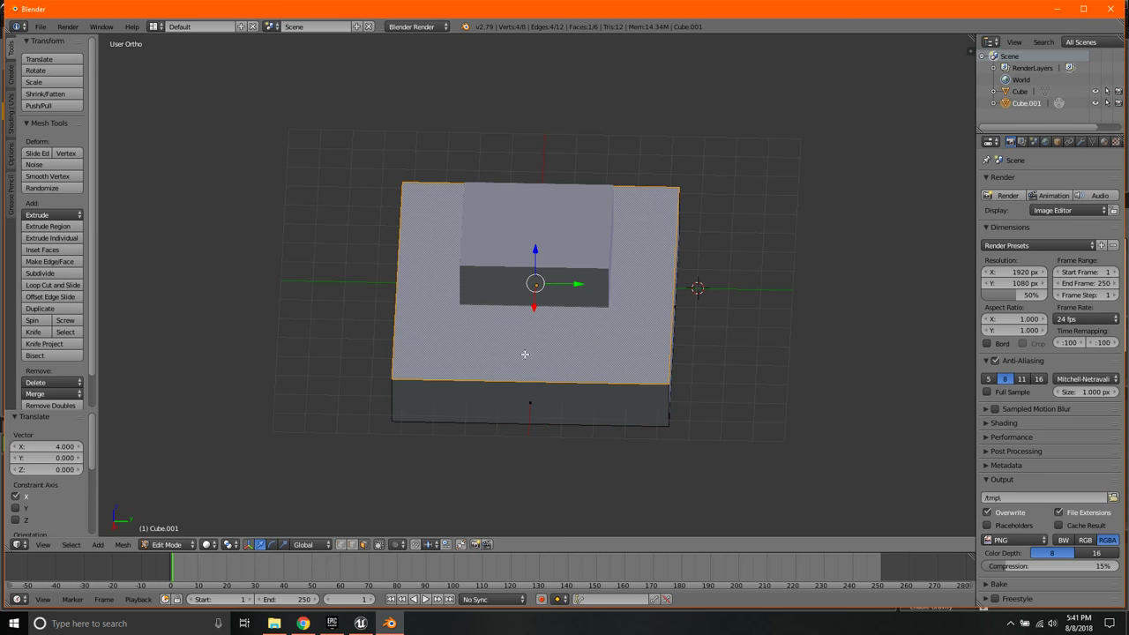
key(Tab)
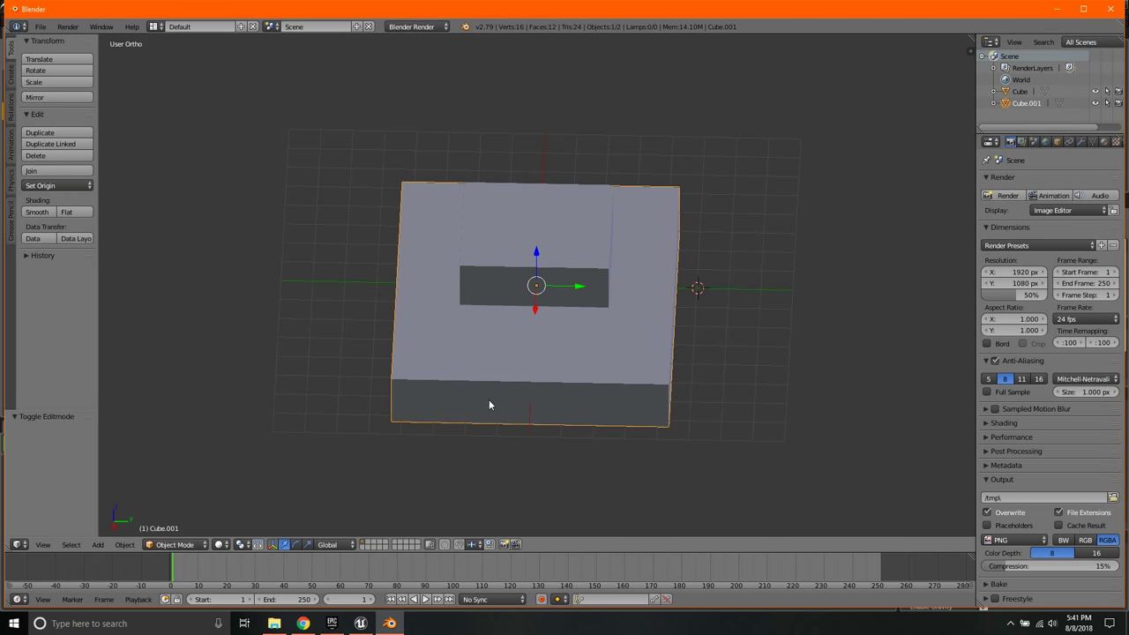
middle_drag(605, 367, 516, 319)
middle_drag(410, 300, 866, 307)
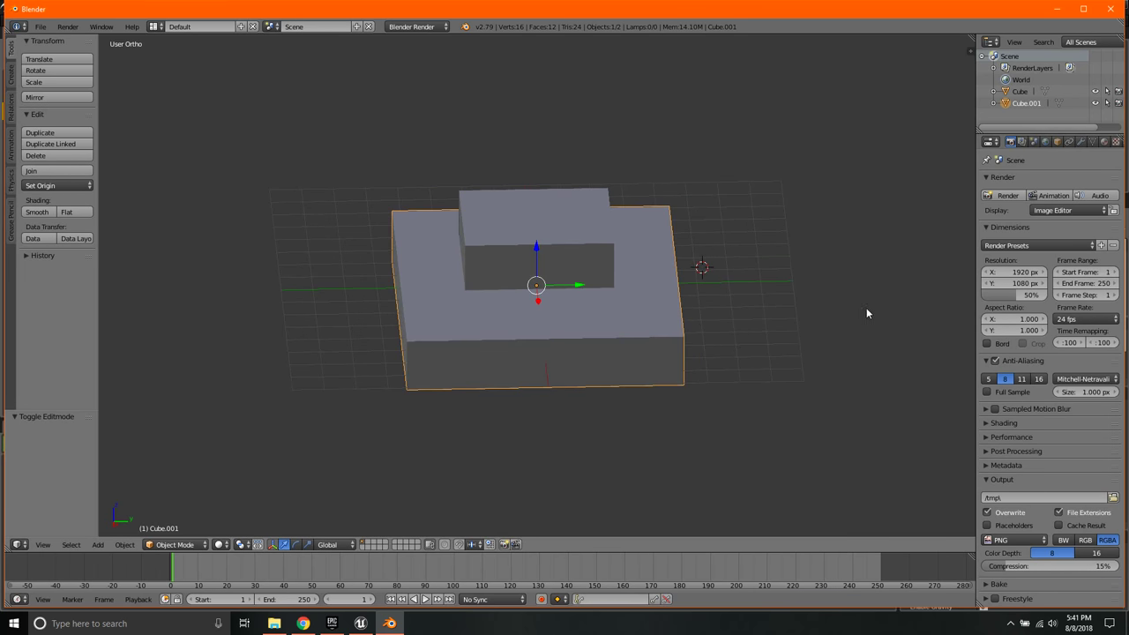
- Add a Boolean modifier to Cube.001 with its operation set to Difference
click(1081, 143)
click(1011, 182)
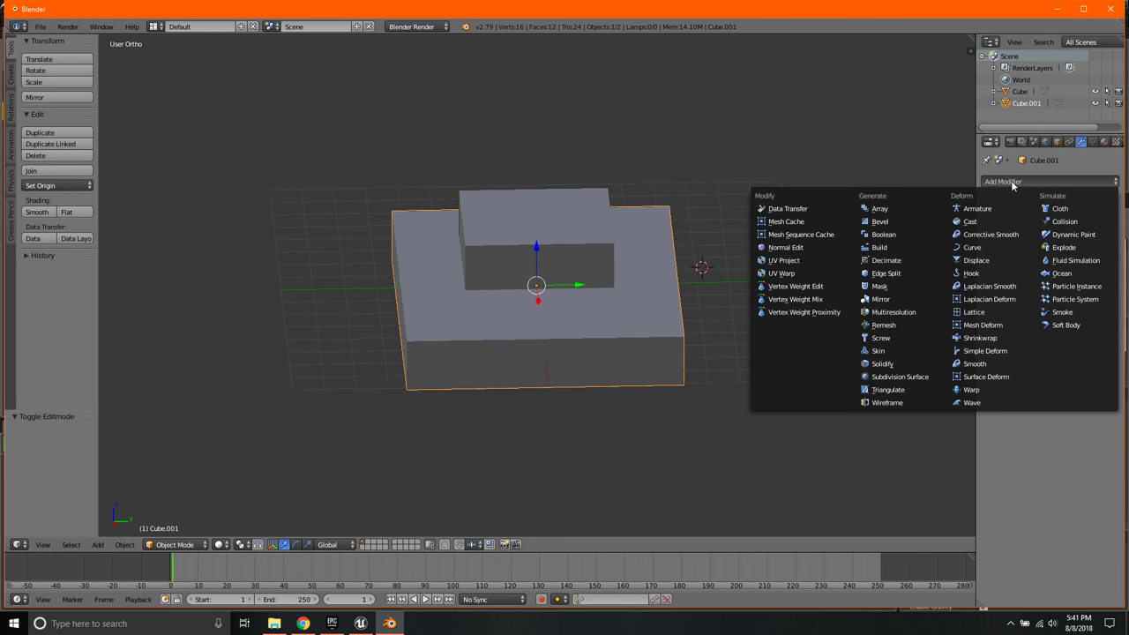
click(893, 235)
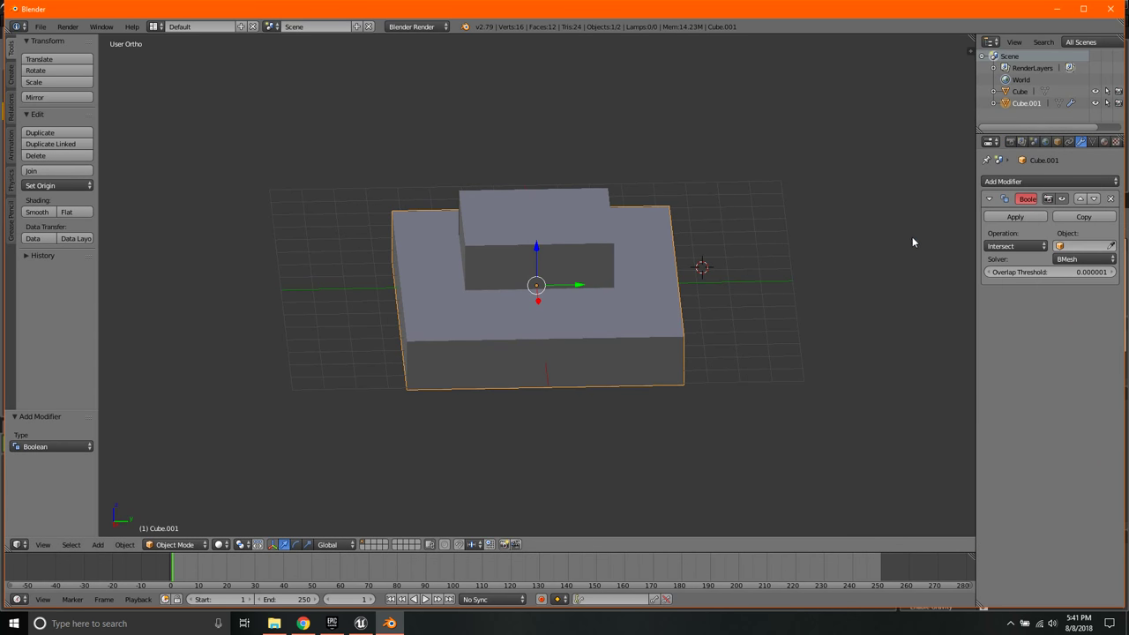
click(1013, 248)
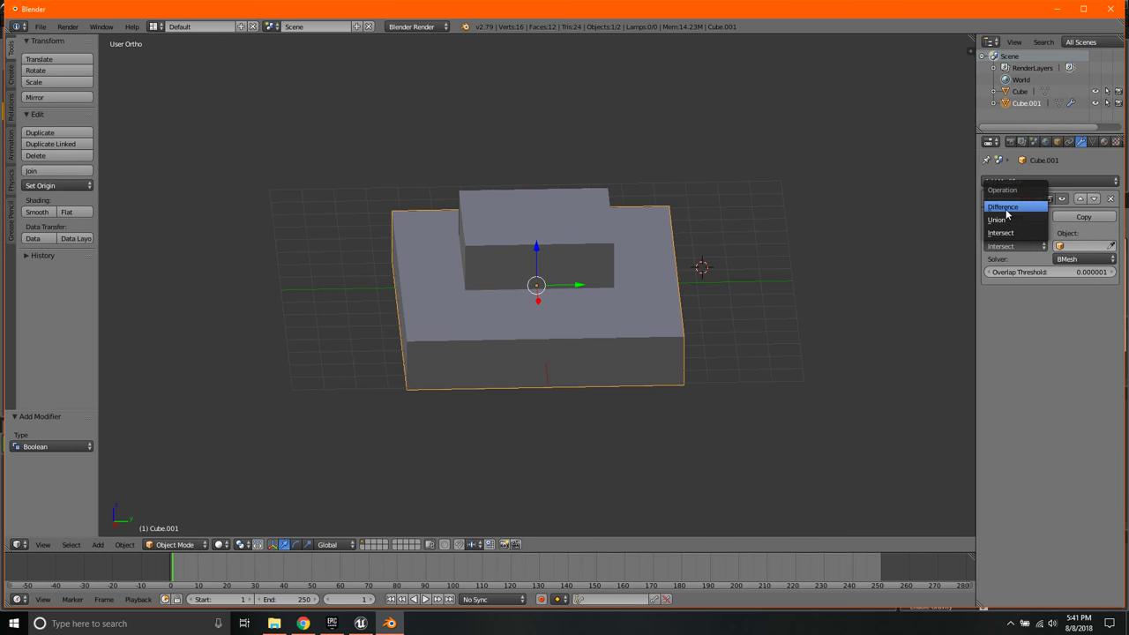
click(1008, 216)
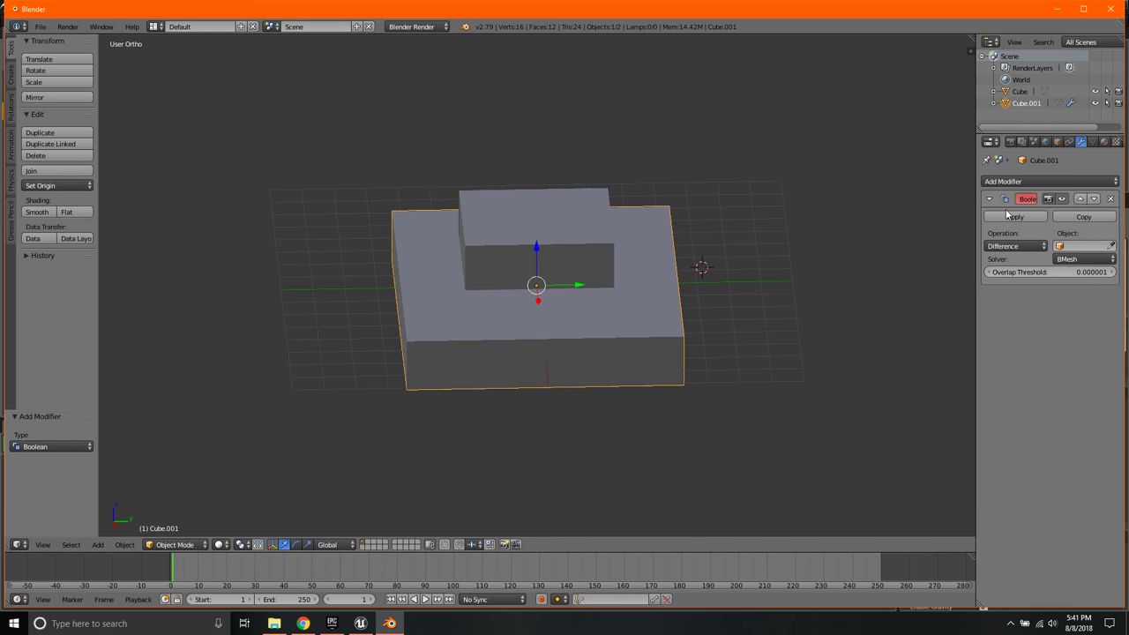
- Use the small Cube as the Boolean cutter, apply the modifier, and select Cube
click(1110, 246)
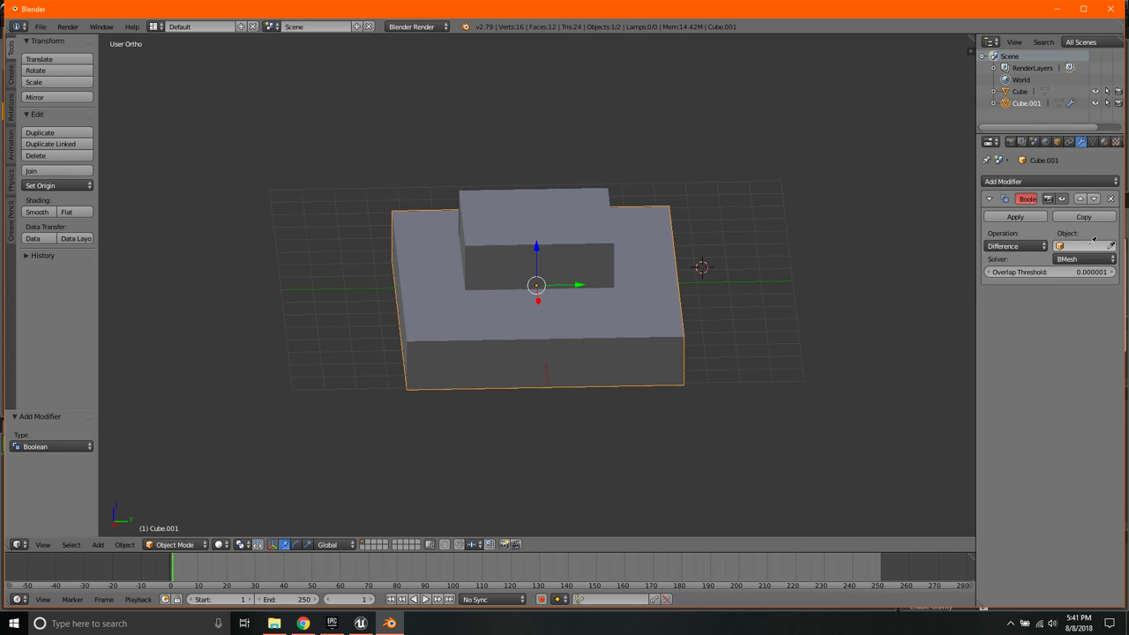
click(561, 209)
click(1015, 216)
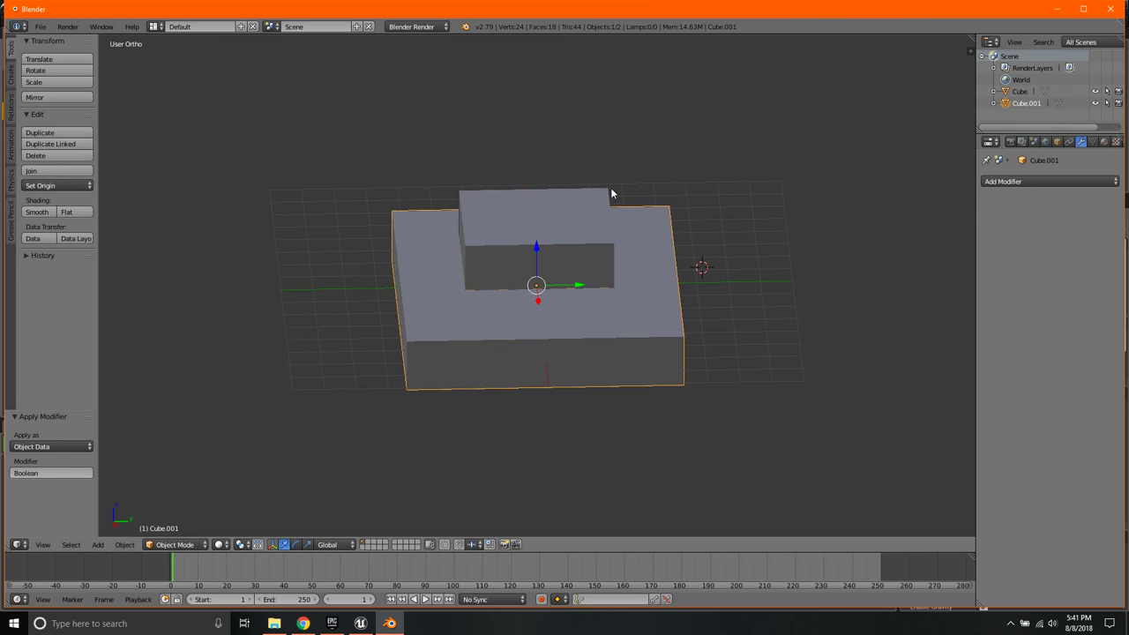
click(523, 218)
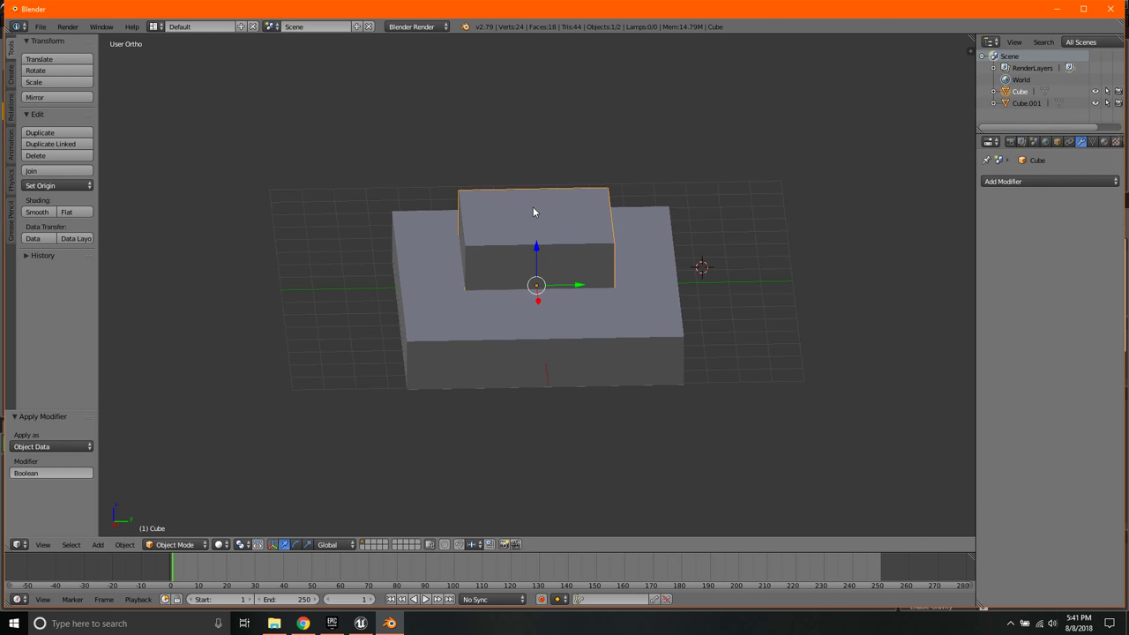
- Delete the small Cube cutter and orbit around Cube.001 to inspect its square hole
key(x)
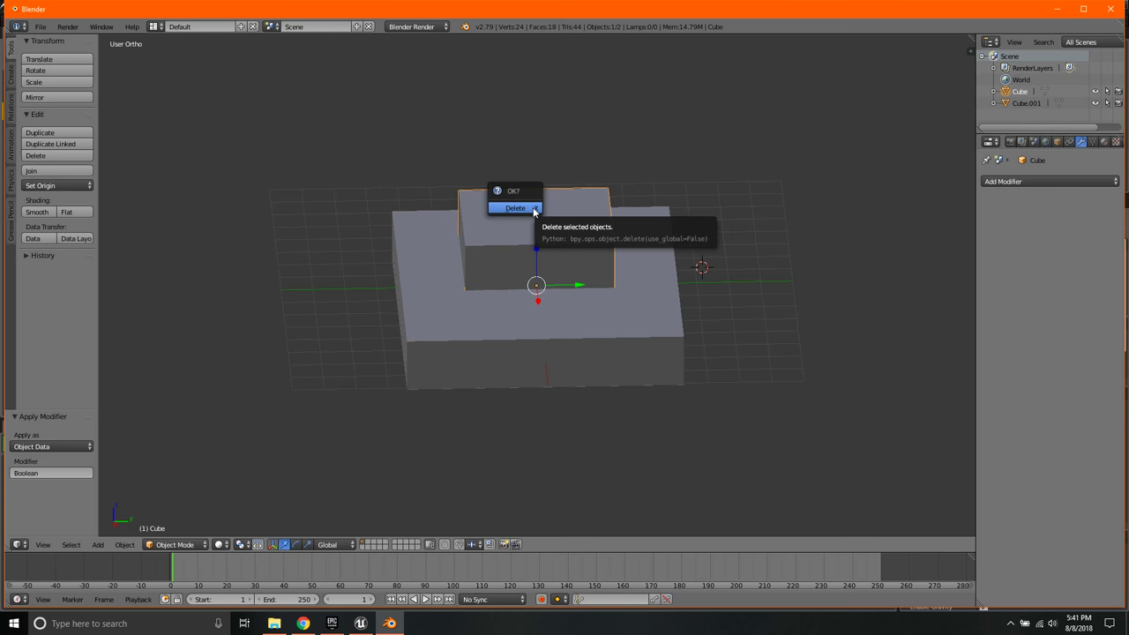
click(534, 209)
middle_drag(533, 206, 535, 255)
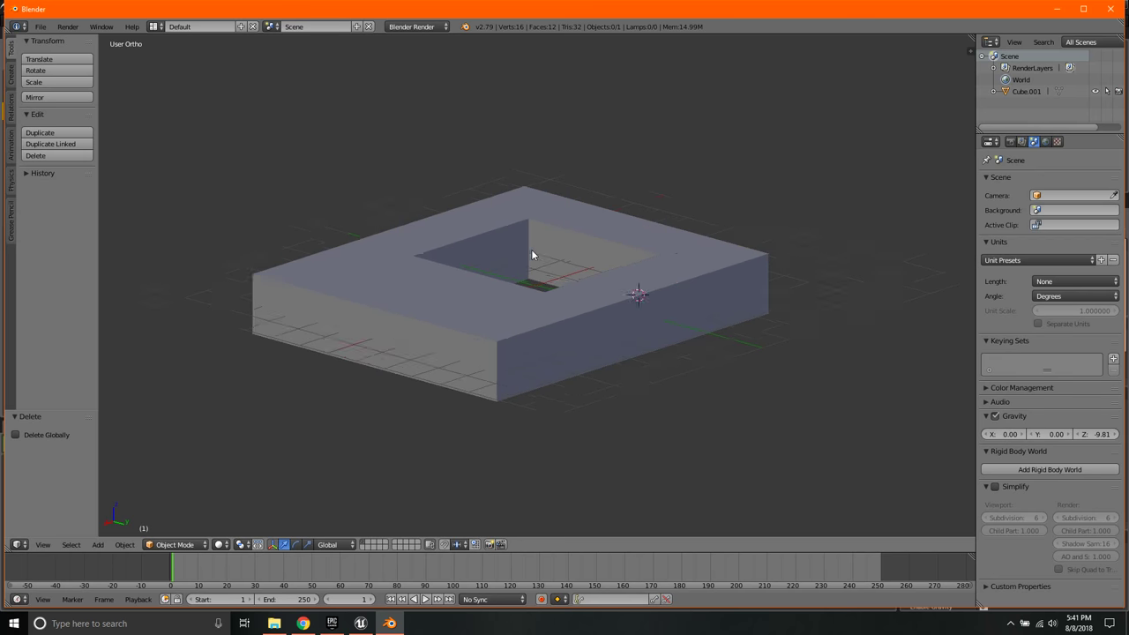
scroll(532, 279, up, 3)
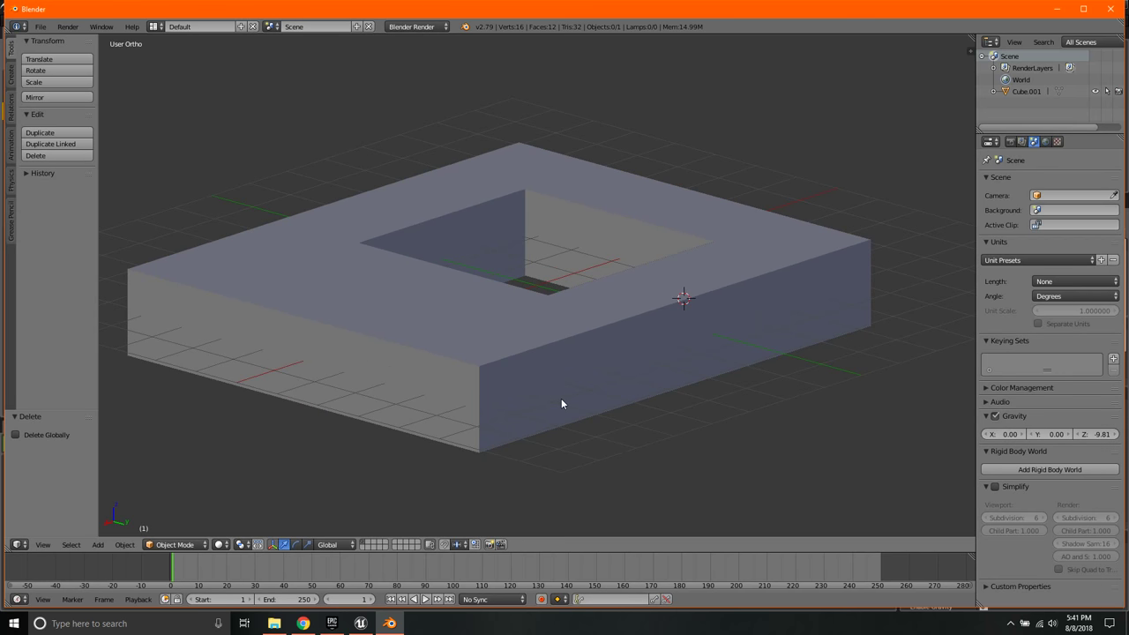
middle_drag(456, 312, 488, 323)
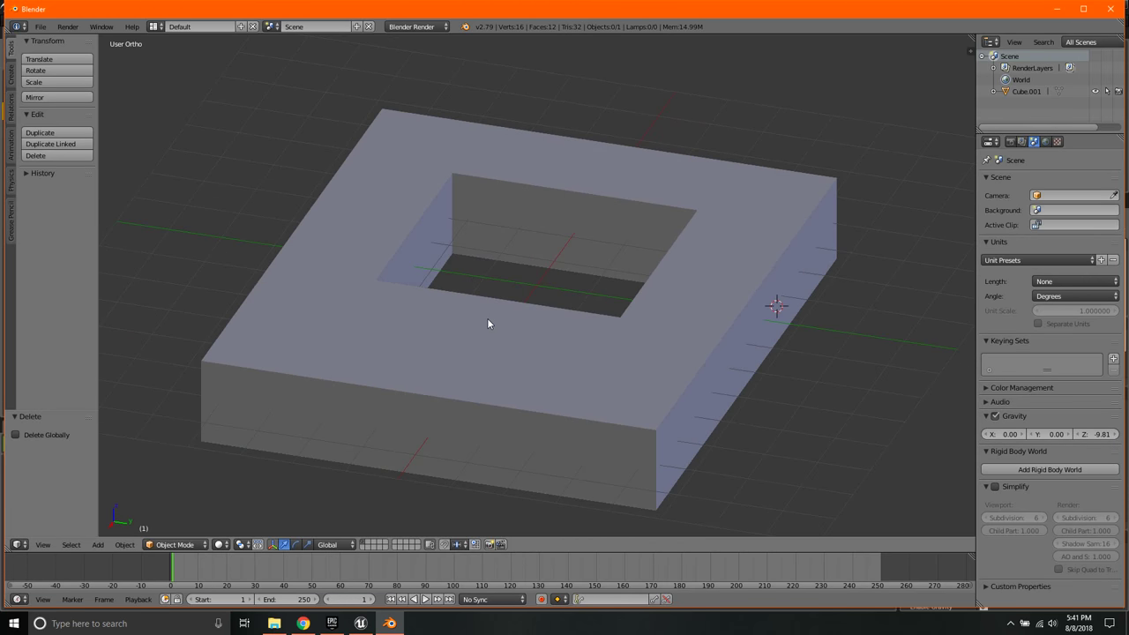
- Unwrap all faces of Cube.001 in Edit Mode with Smart UV Project
right_click(479, 363)
middle_drag(476, 363, 455, 353)
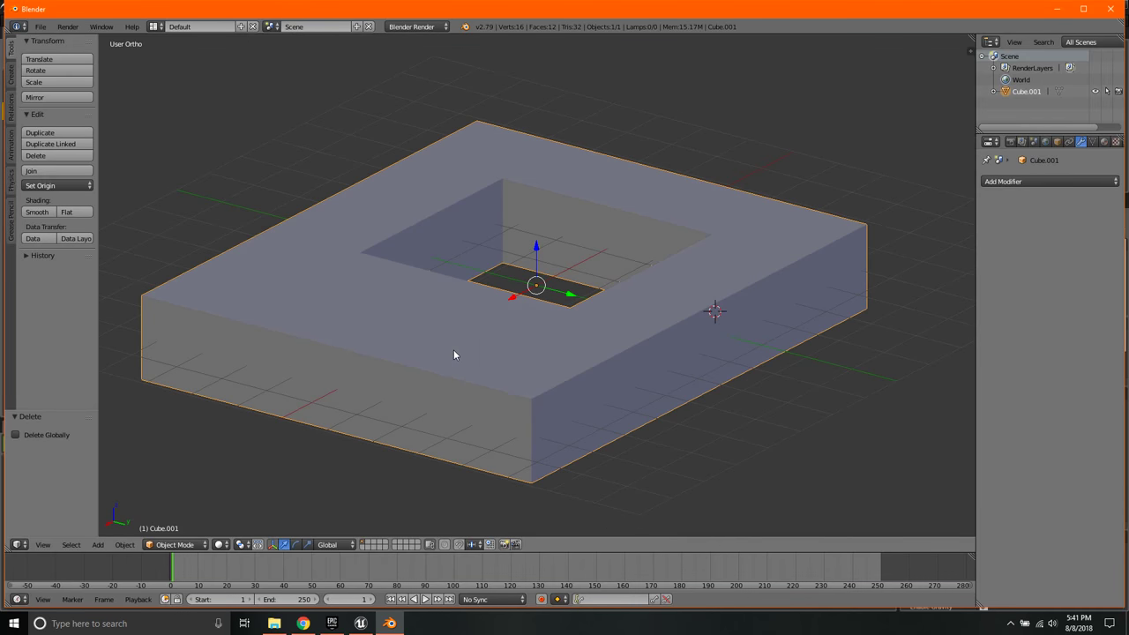
key(Tab)
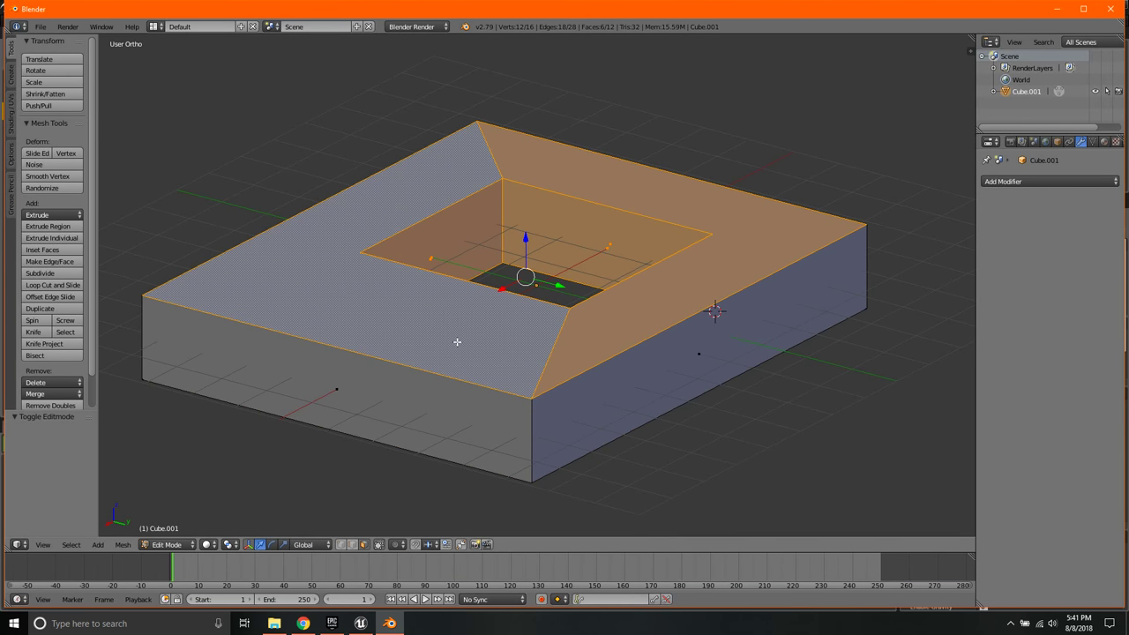
key(a)
key(a)
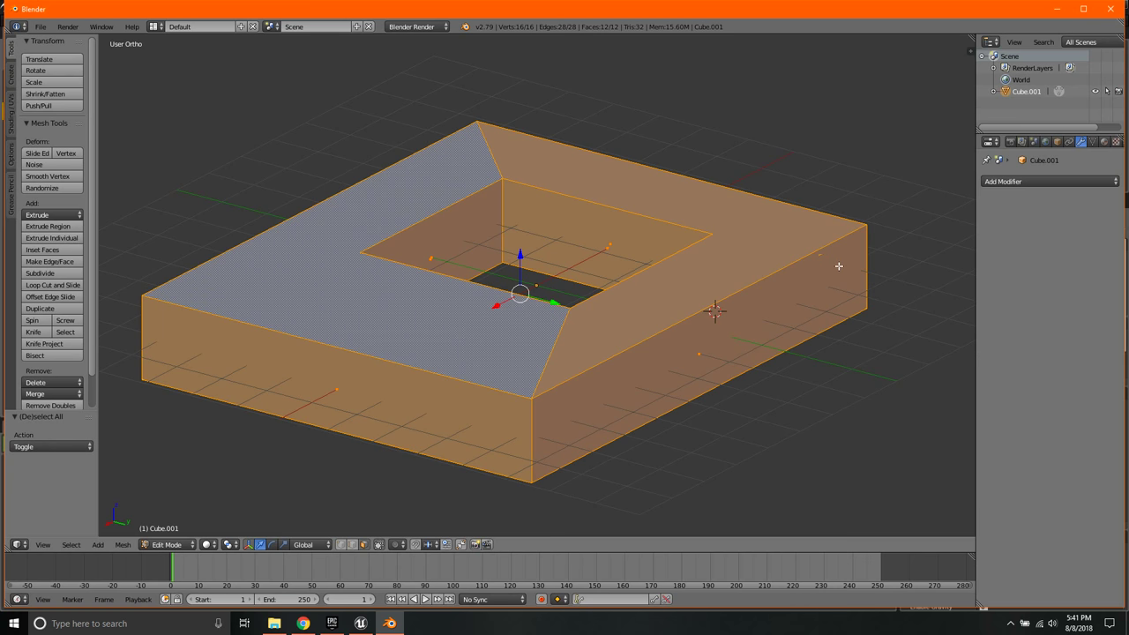
key(u)
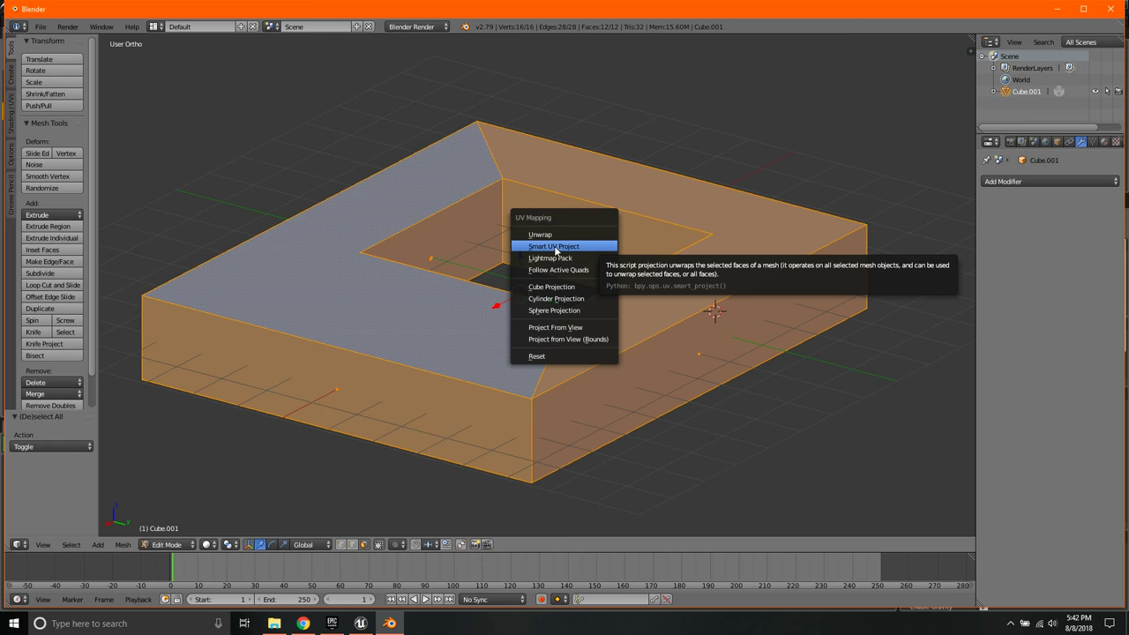
click(555, 247)
click(547, 334)
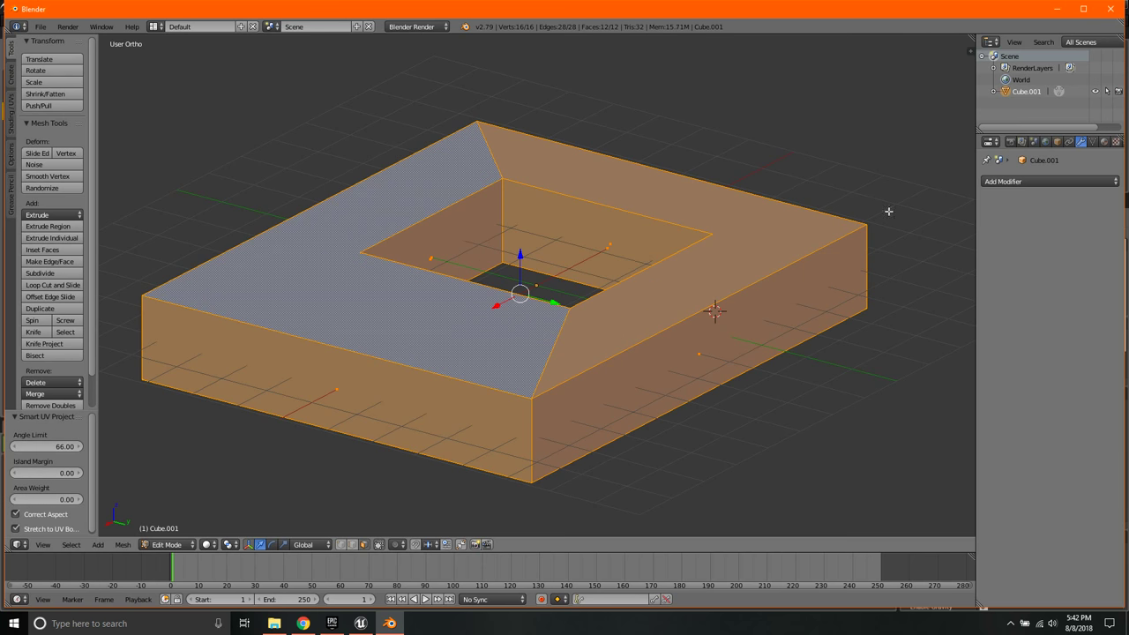
- Create a new material, Material.001, and assign it to all selected faces
click(1103, 142)
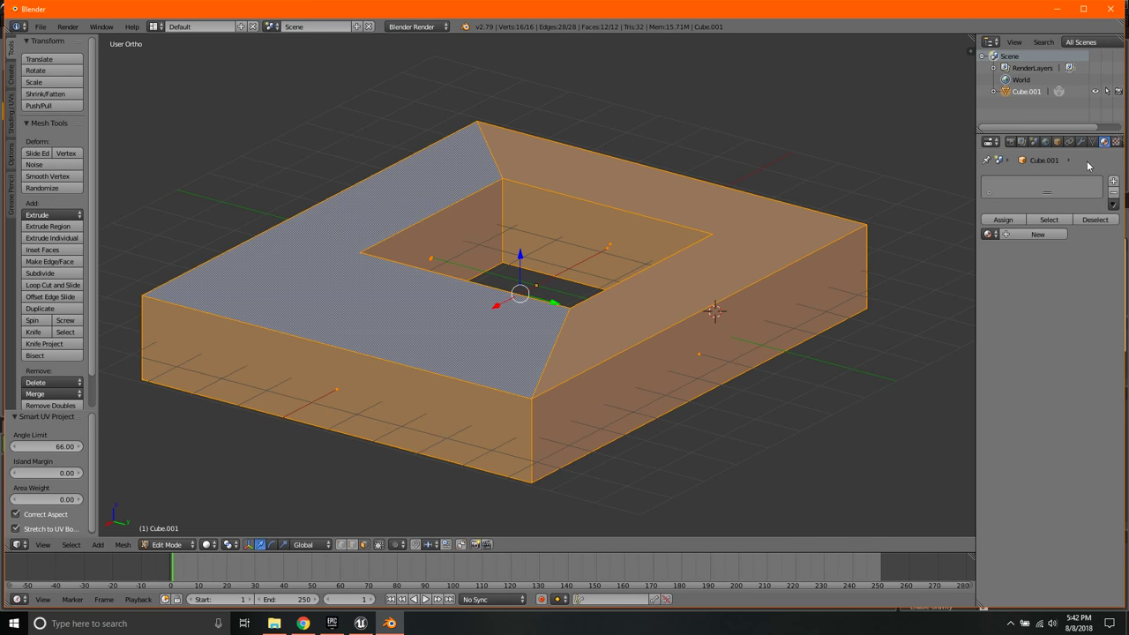
click(1035, 236)
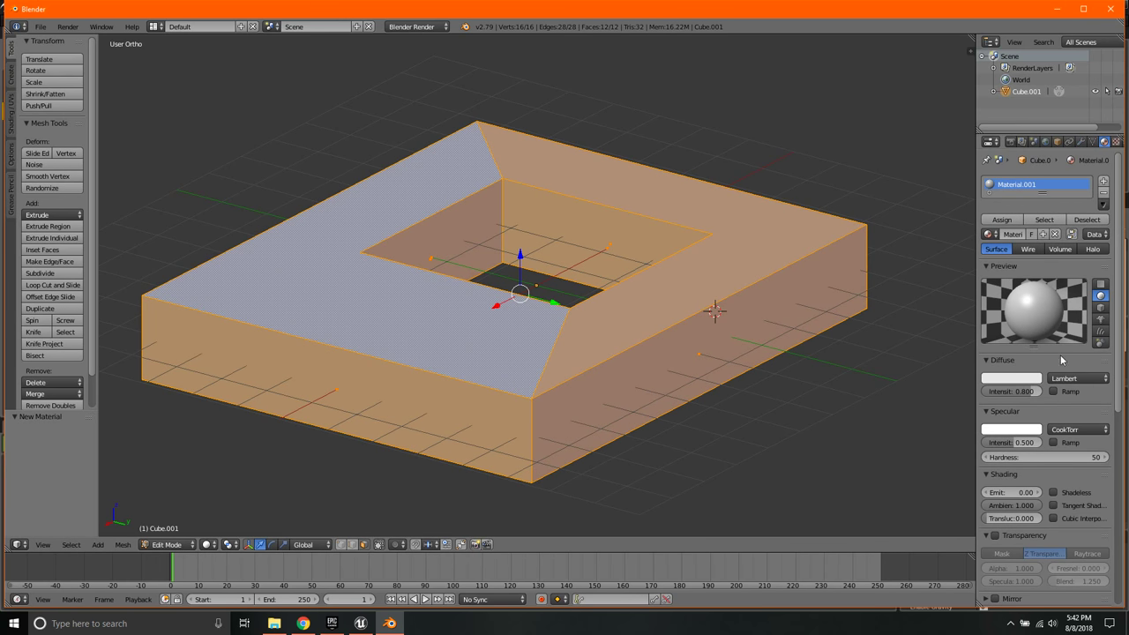
click(1002, 220)
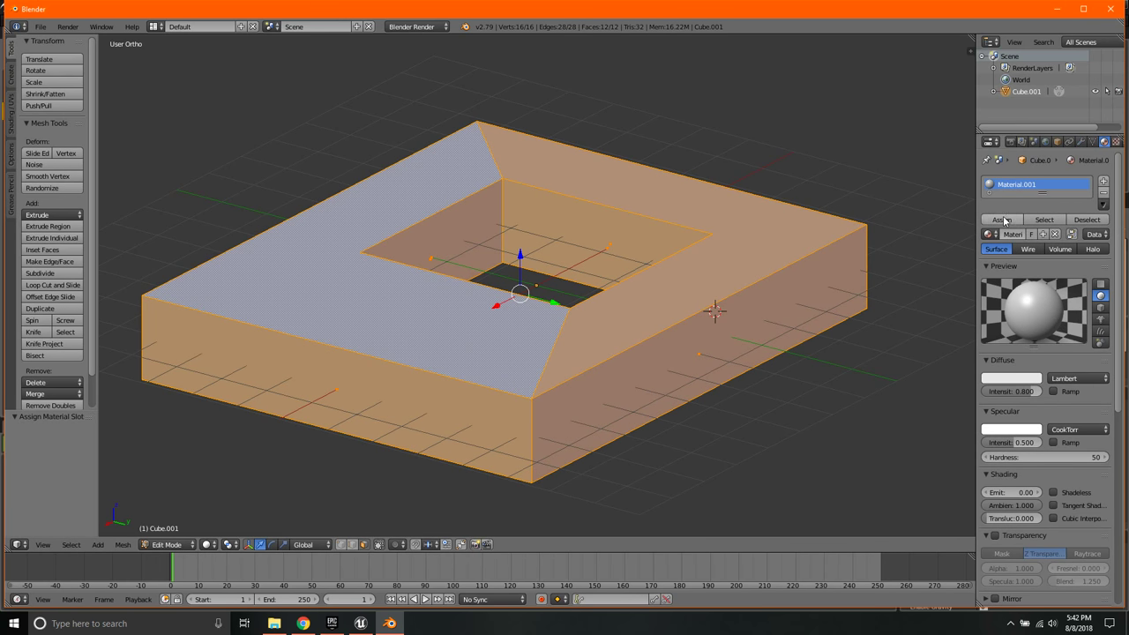
- Start an FBX export targeting Elevator_Shaft_Cap.fbx in the recent Elevator folder
click(42, 27)
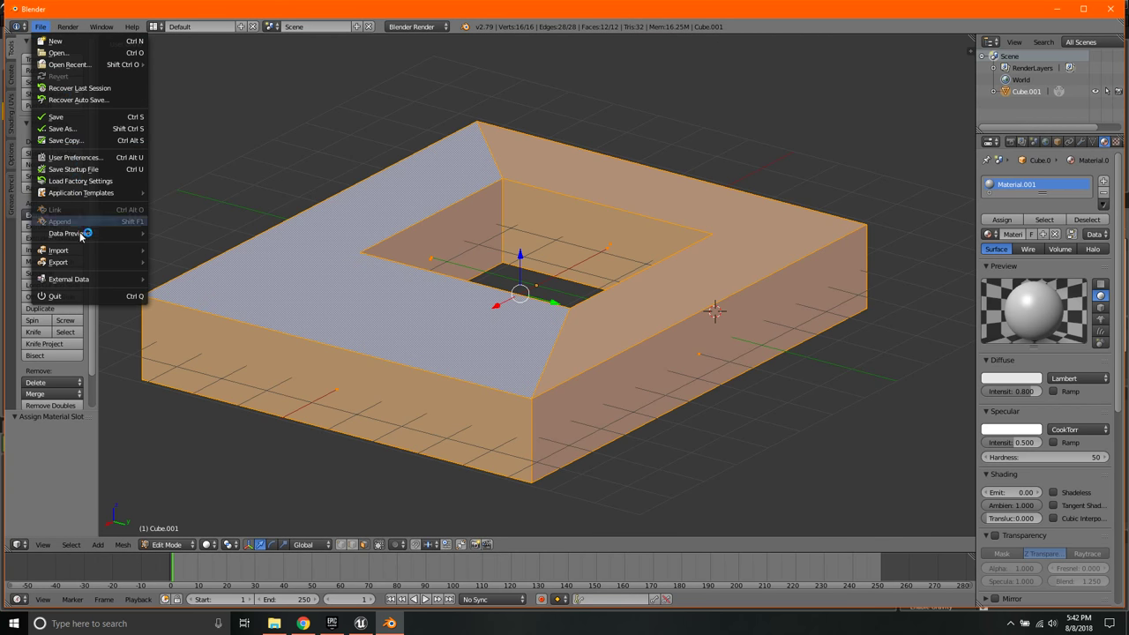
mouse_move(84, 266)
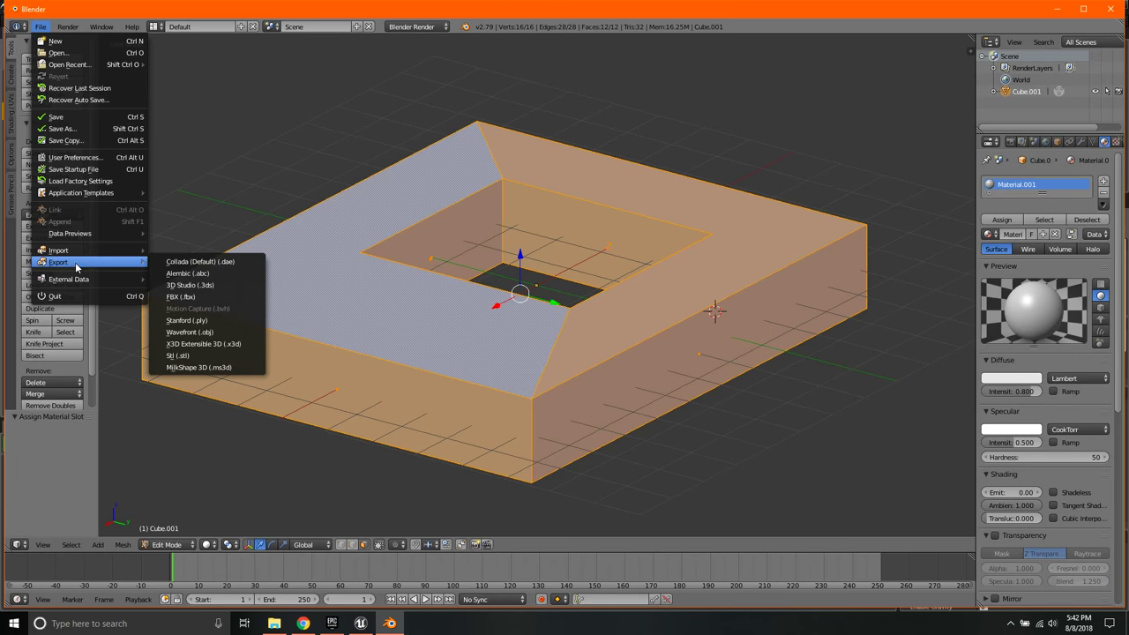
click(193, 298)
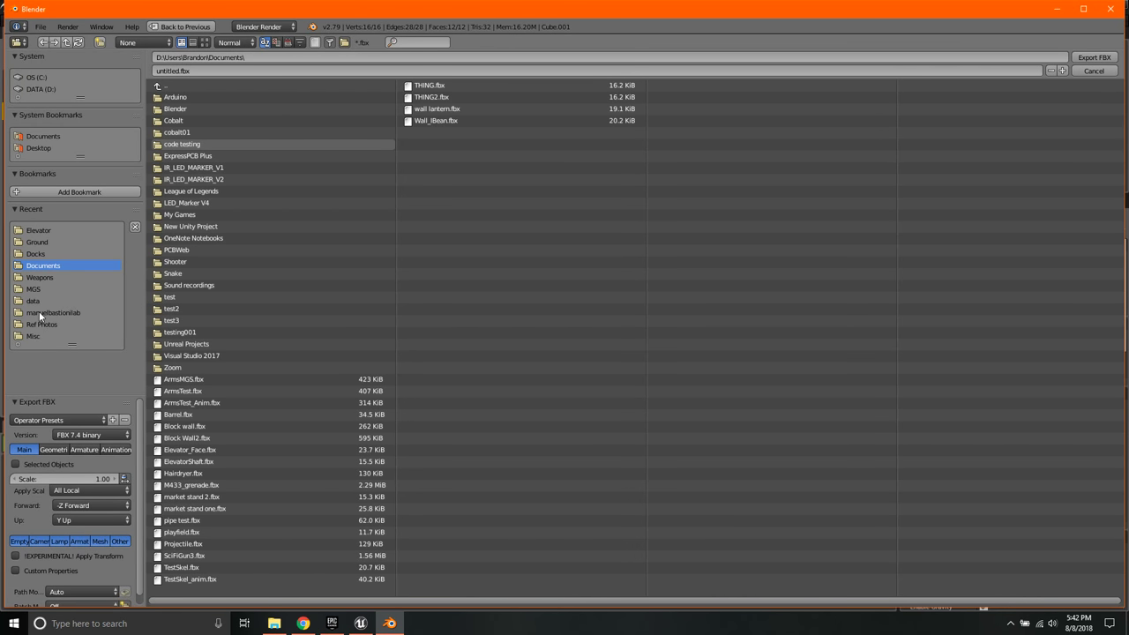
click(43, 231)
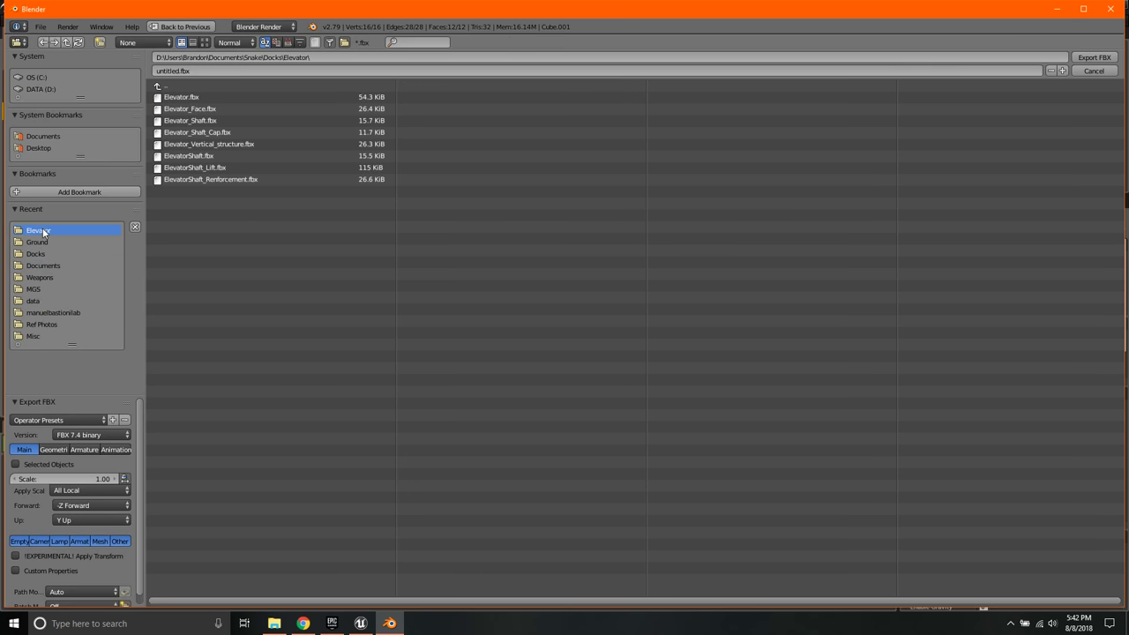
click(193, 132)
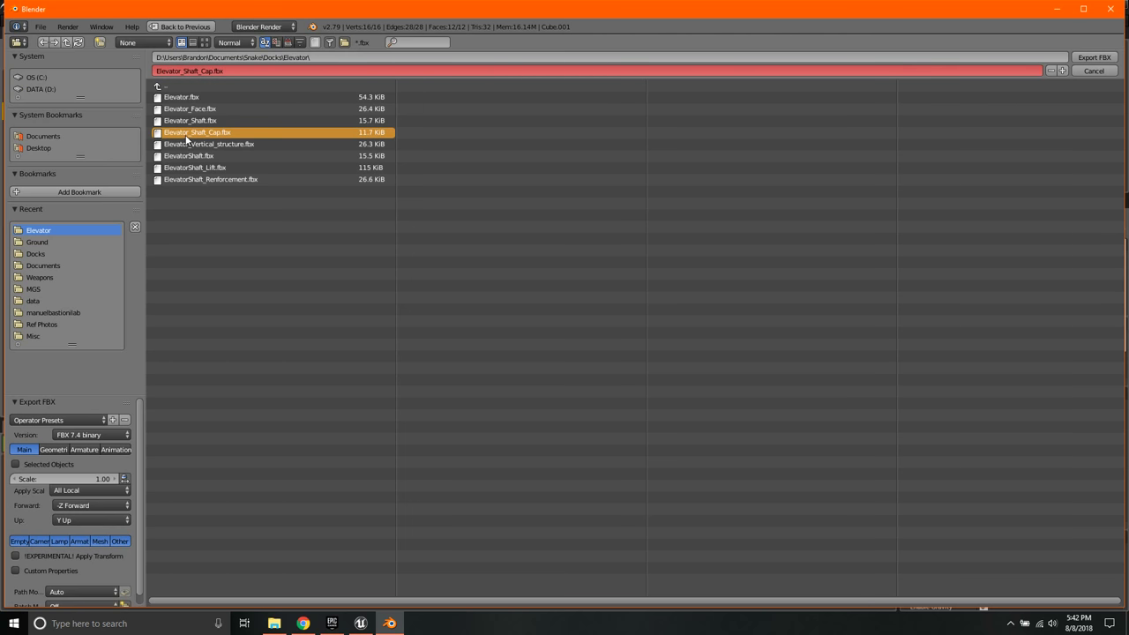
- Set the FBX geometry smoothing to Face and export the file
click(53, 450)
click(124, 494)
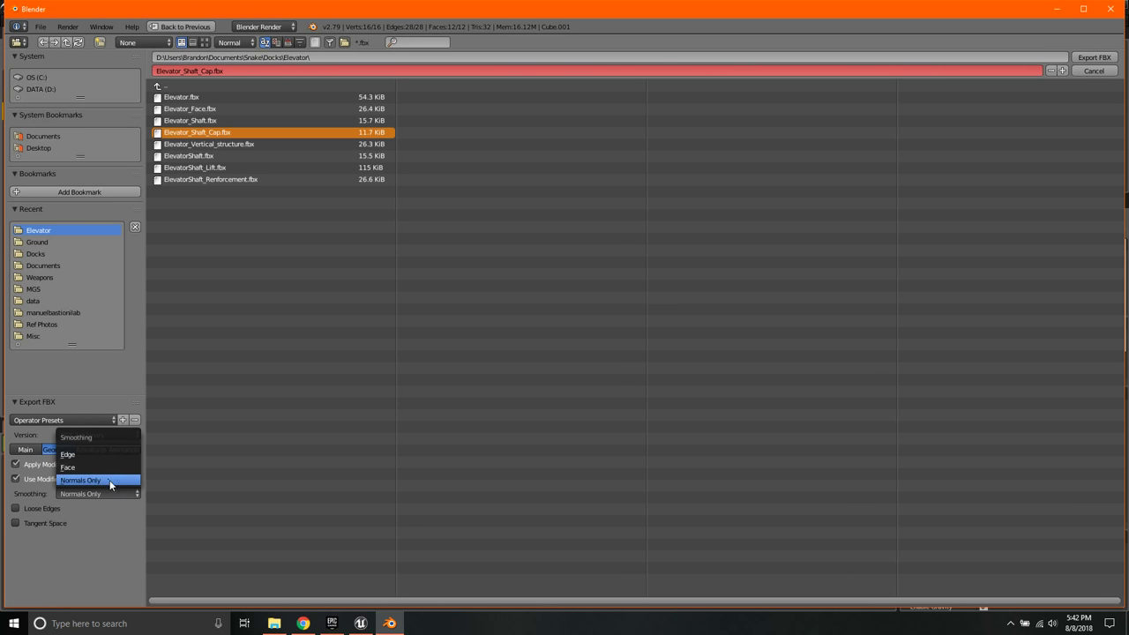
click(93, 465)
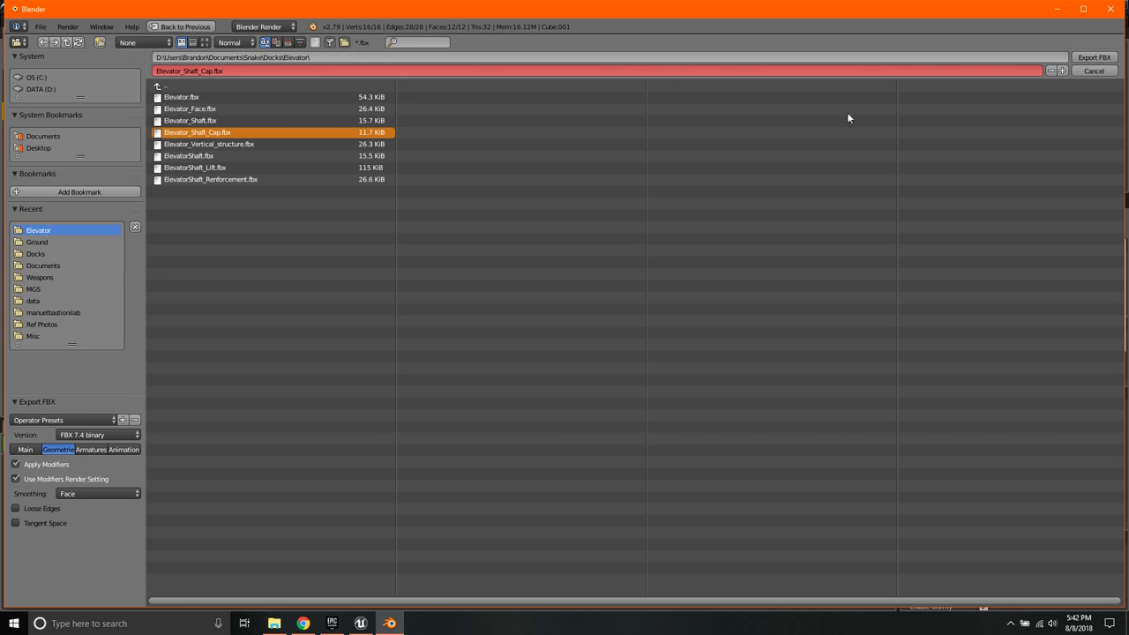
click(1093, 59)
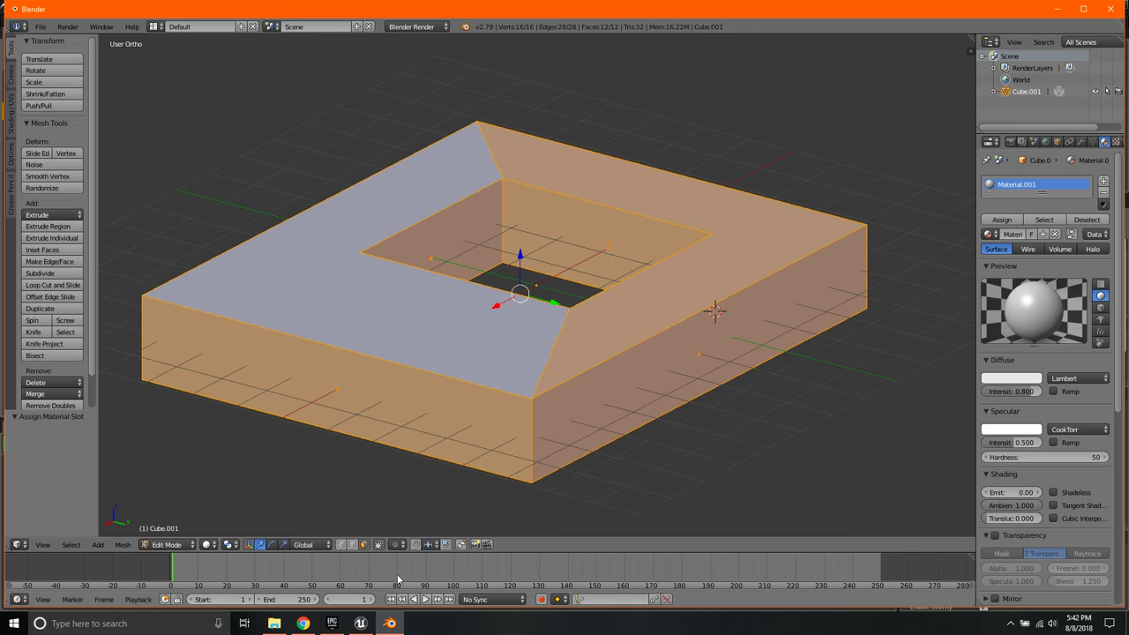